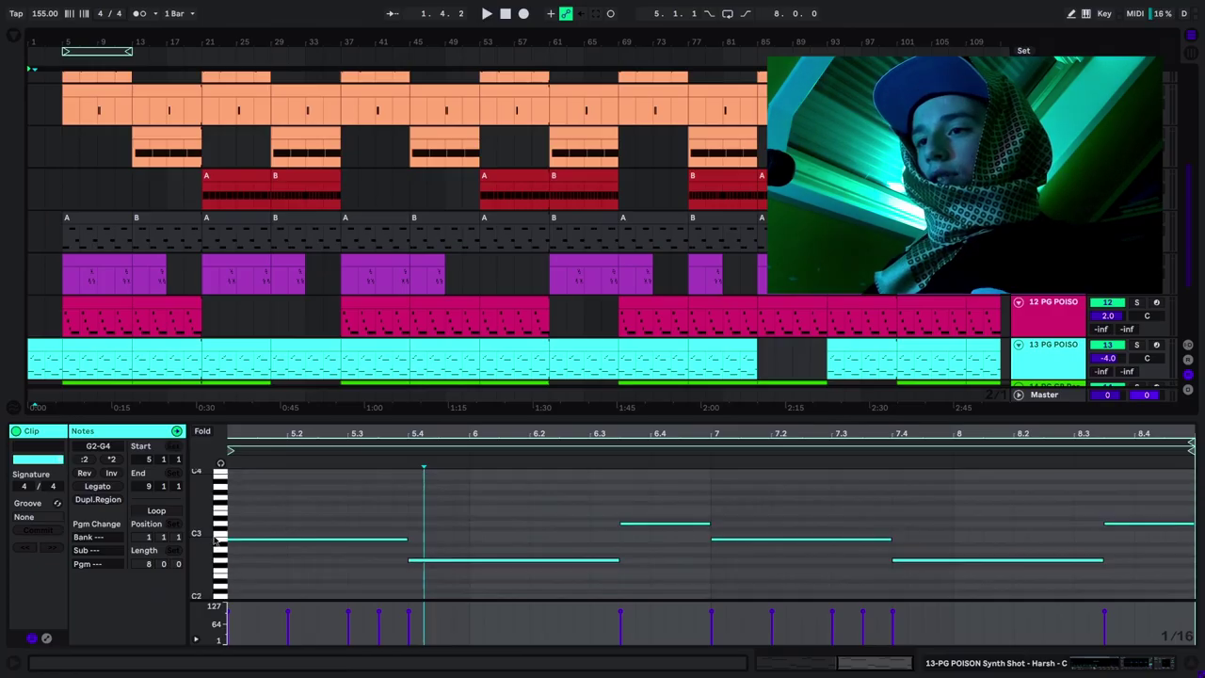
Examine the low notes and the D4–G4 melody notes in the track 13 Harsh synth shot clip, and play the clip
click(453, 521)
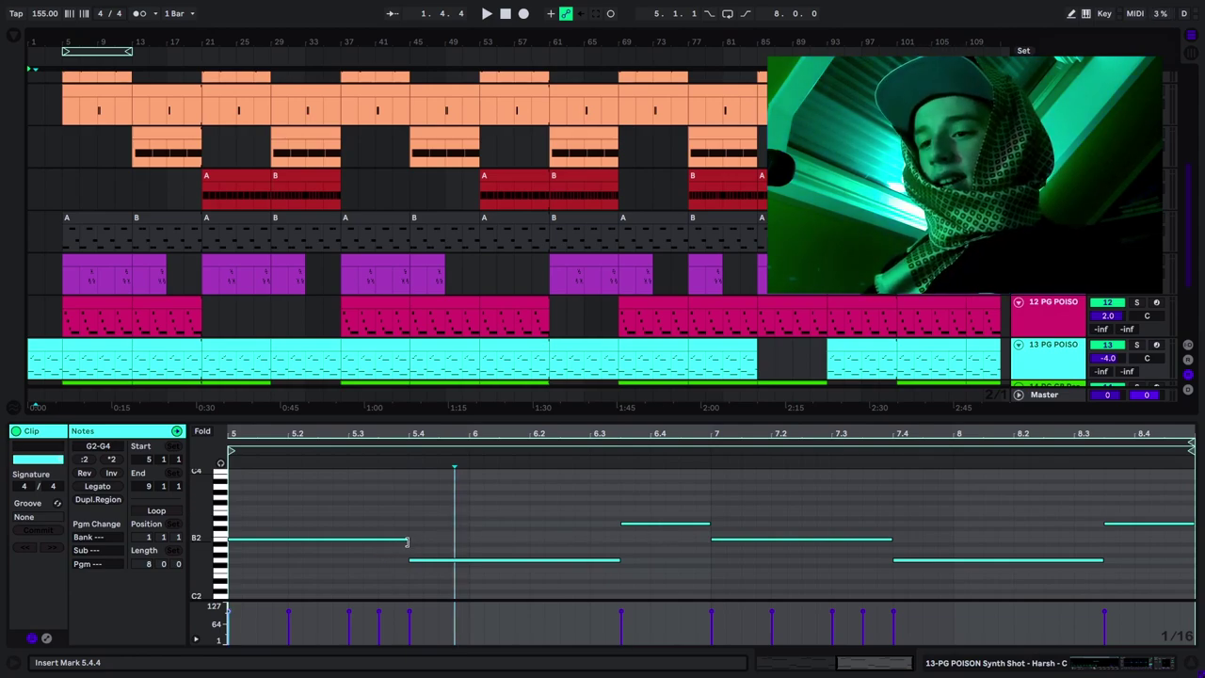
scroll(415, 509, up, 4)
drag(314, 502, 914, 559)
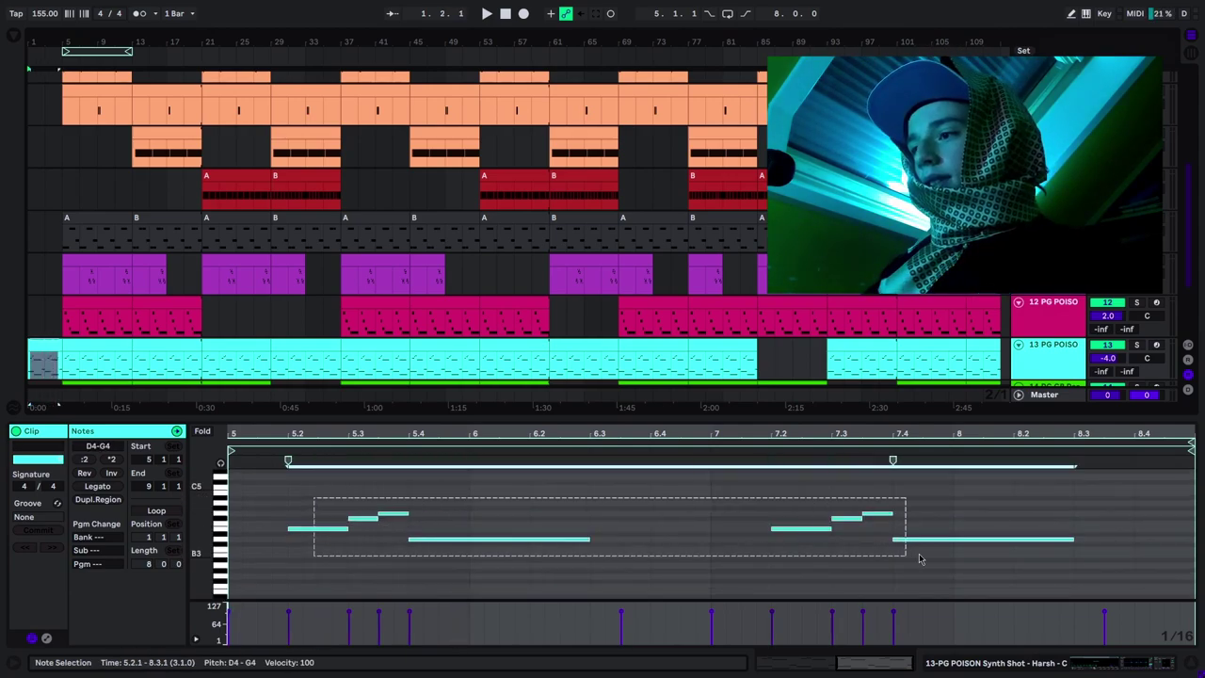
scroll(697, 530, down, 5)
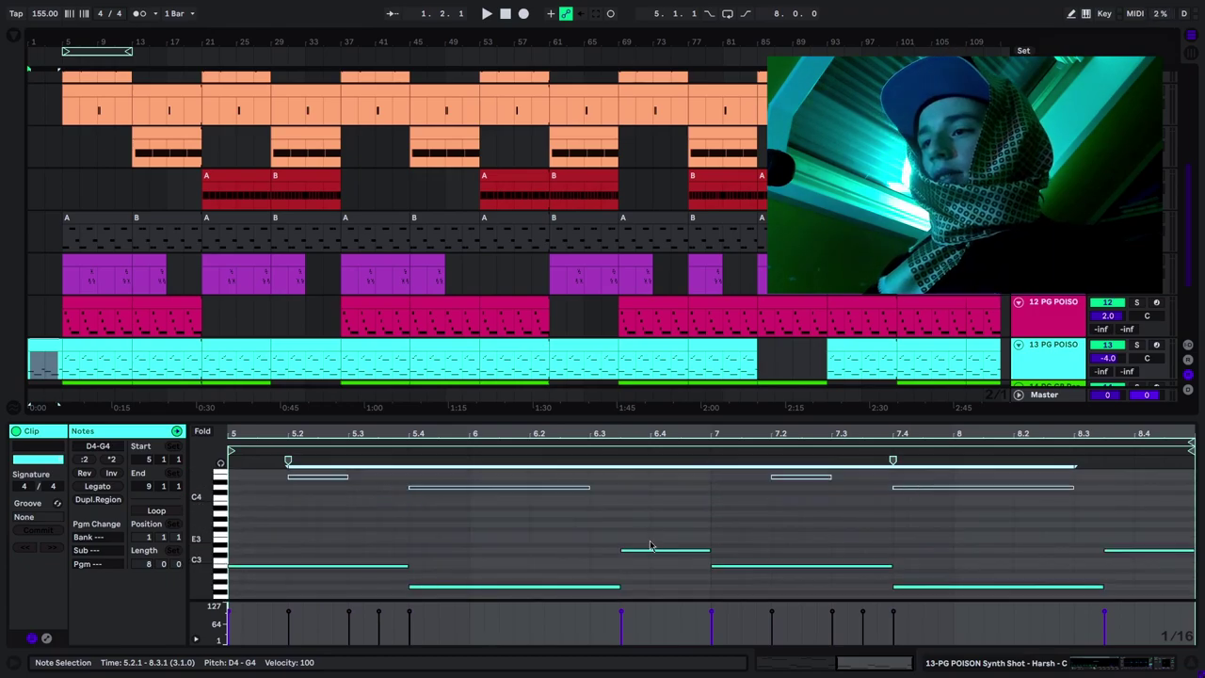
key(space)
click(634, 520)
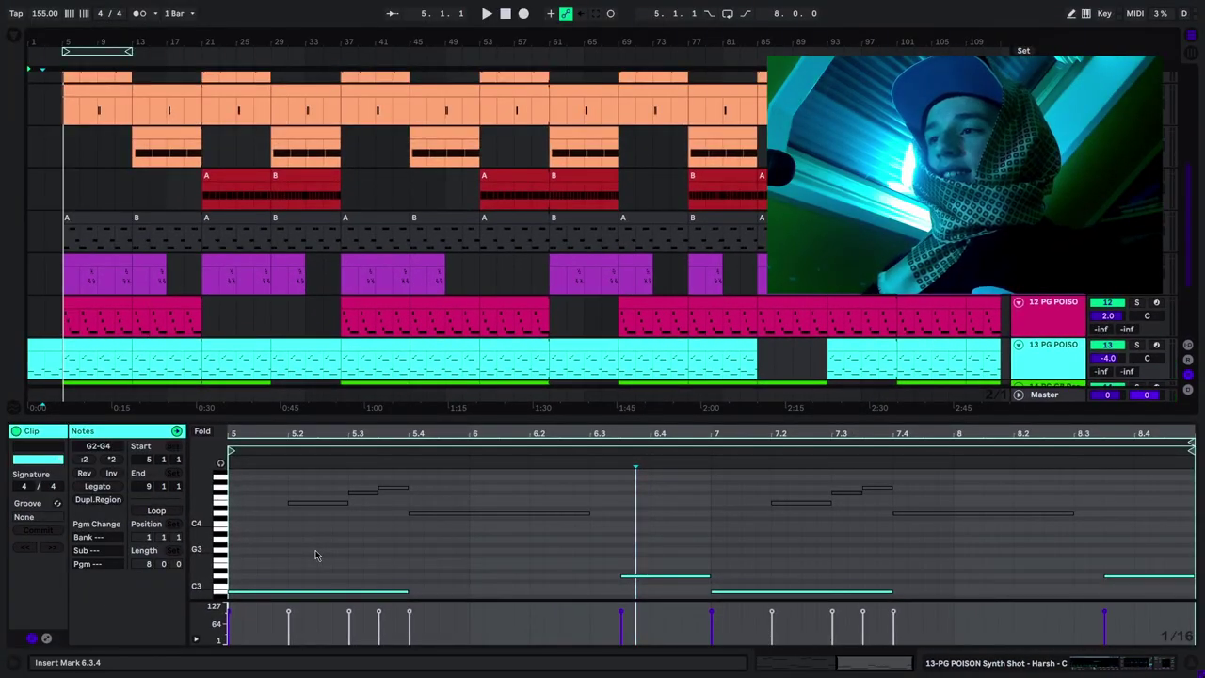
drag(315, 556, 969, 435)
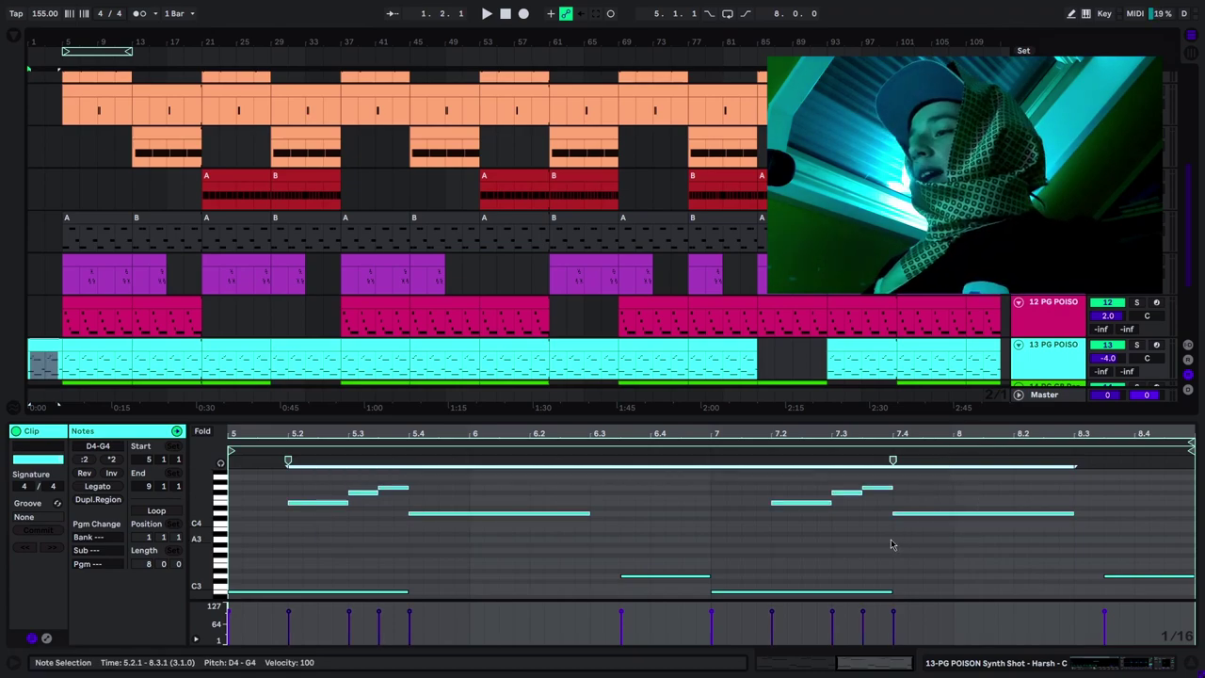
click(847, 544)
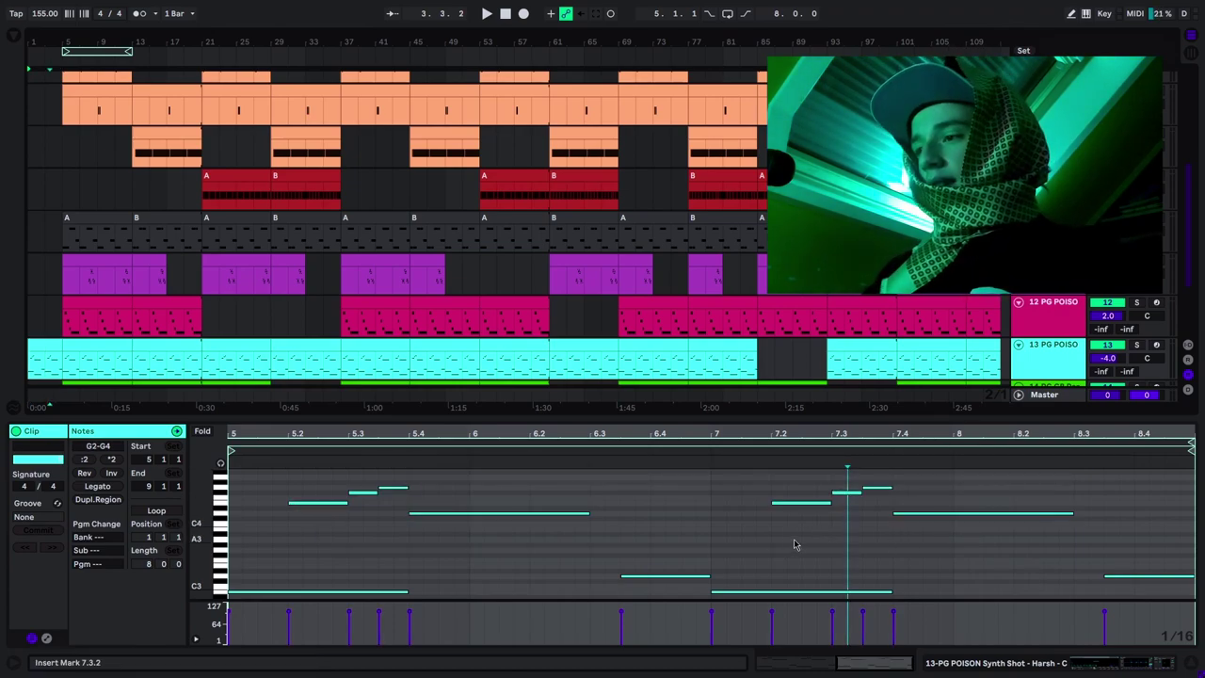
click(717, 550)
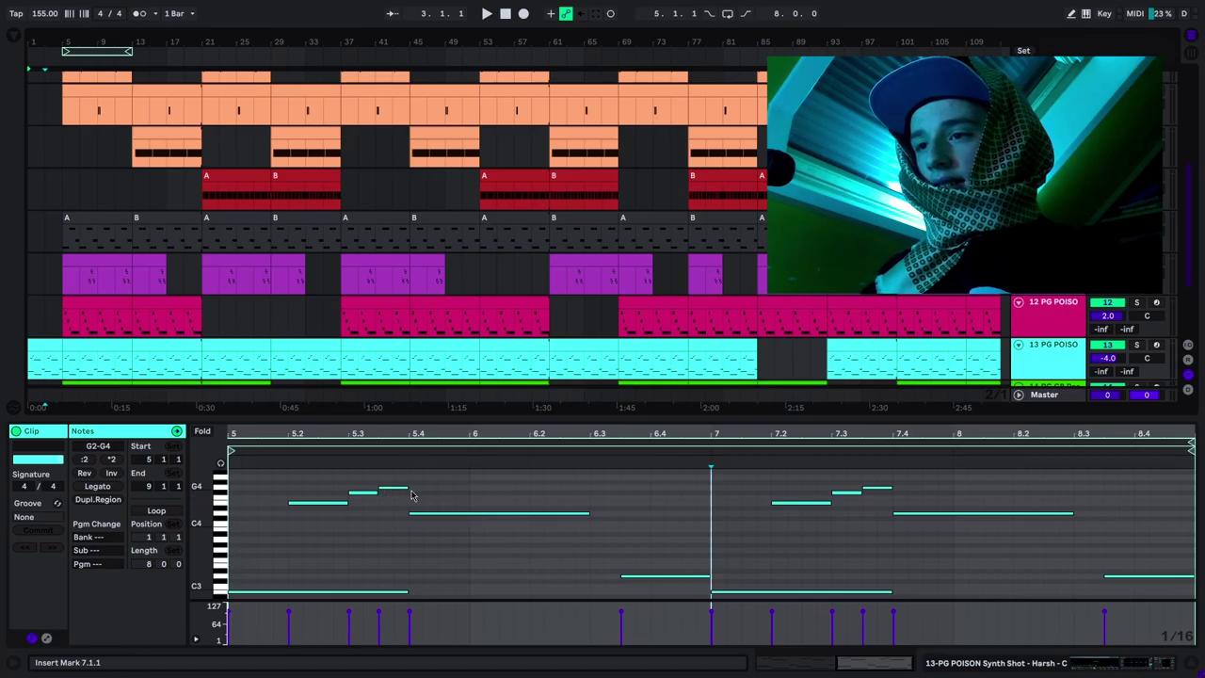
key(space)
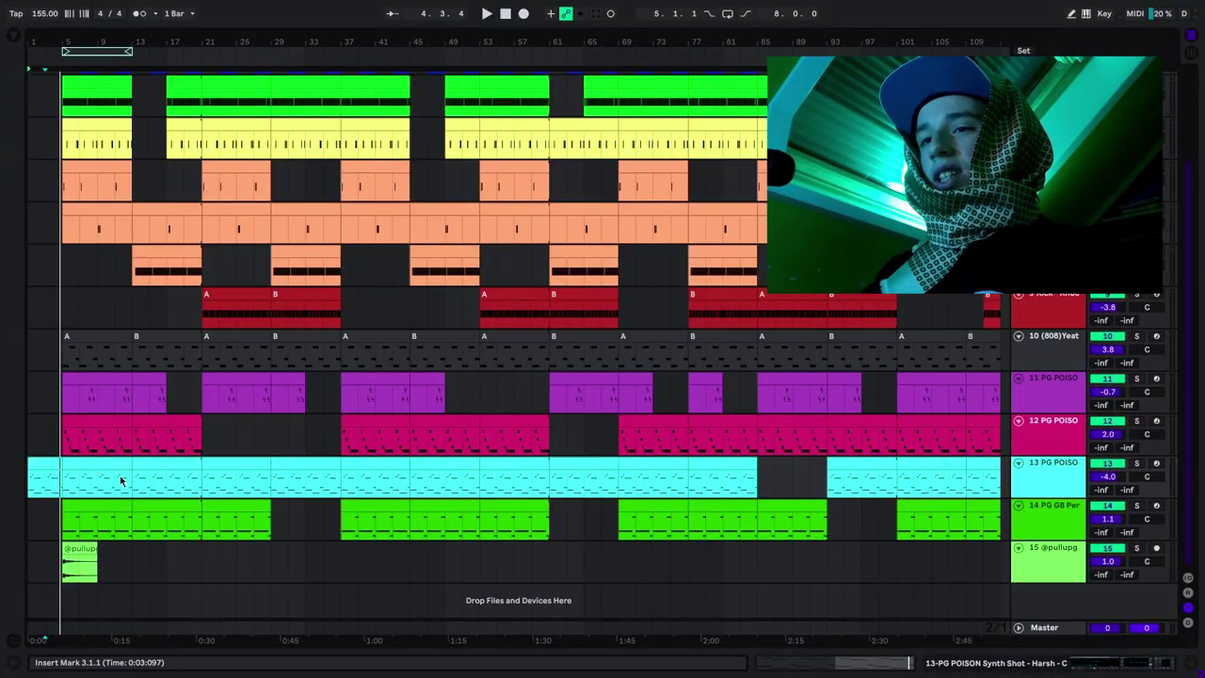
Inspect the notes and device chain of the Saw synth shot clip on track 12, and open its Raum plug-in
click(115, 483)
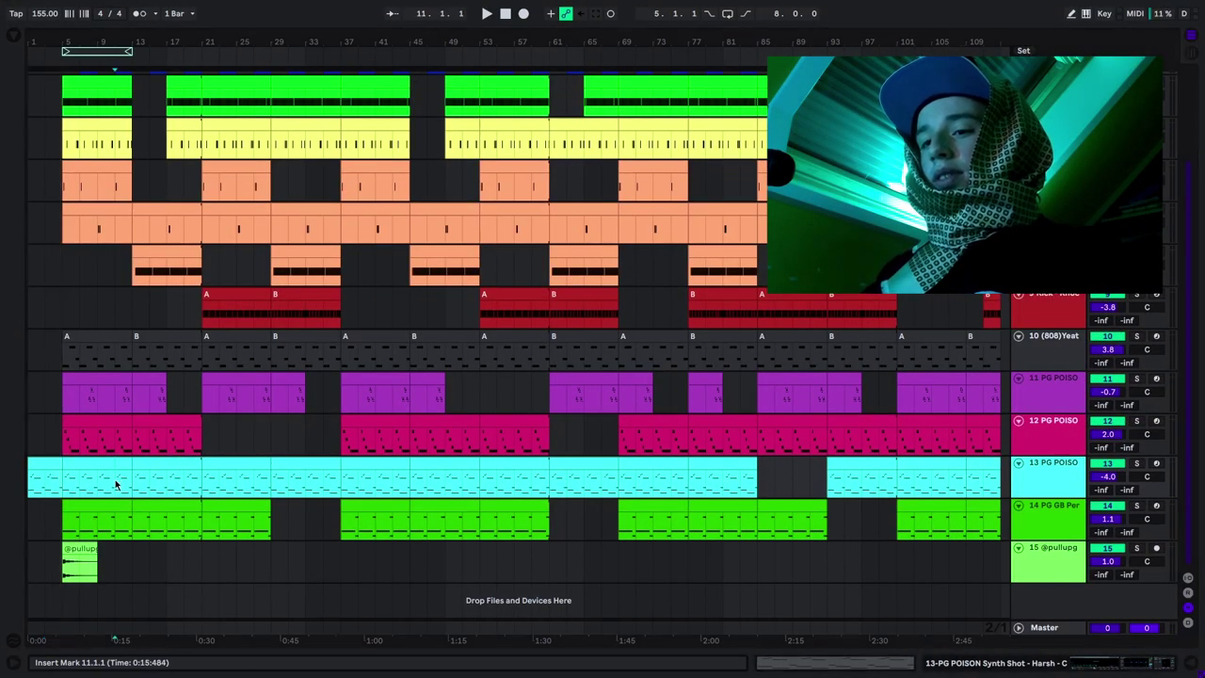
click(94, 510)
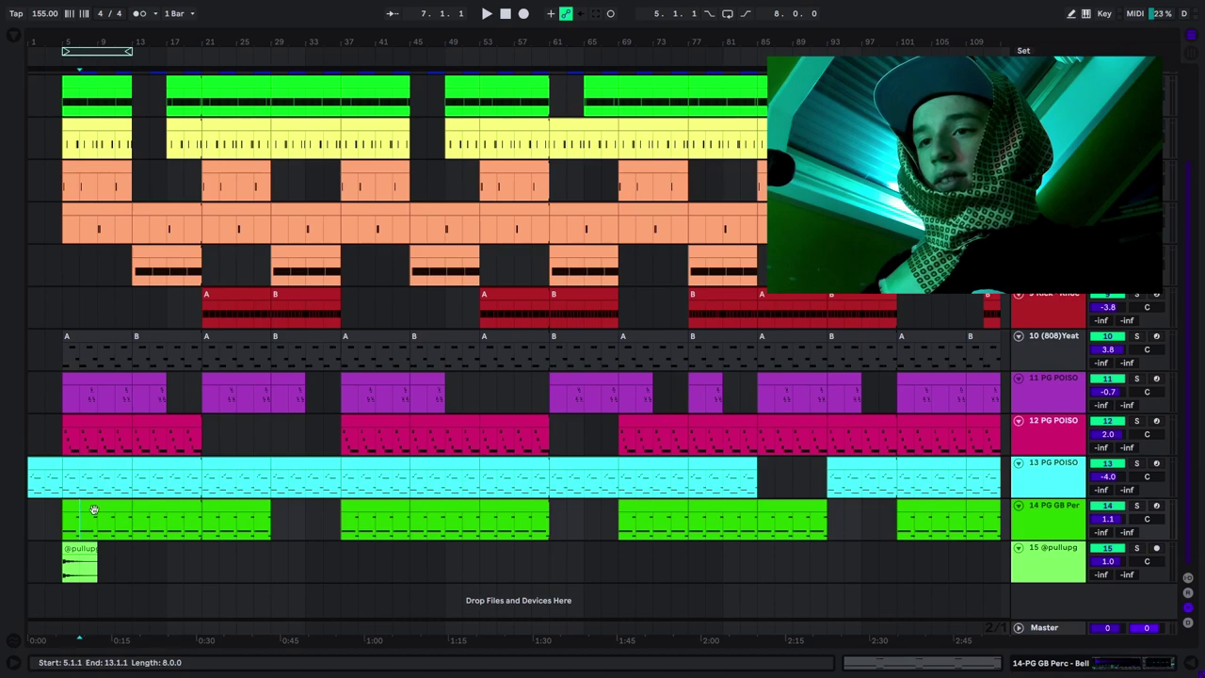
click(100, 421)
click(854, 663)
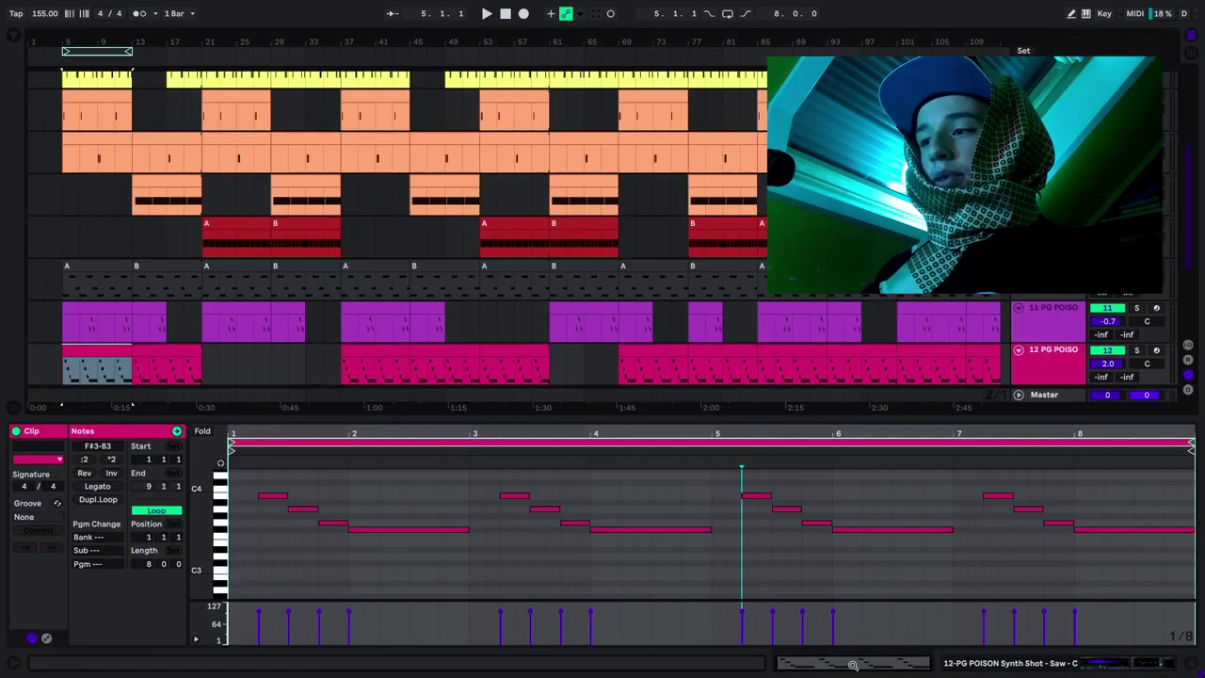
key(shift+Tab)
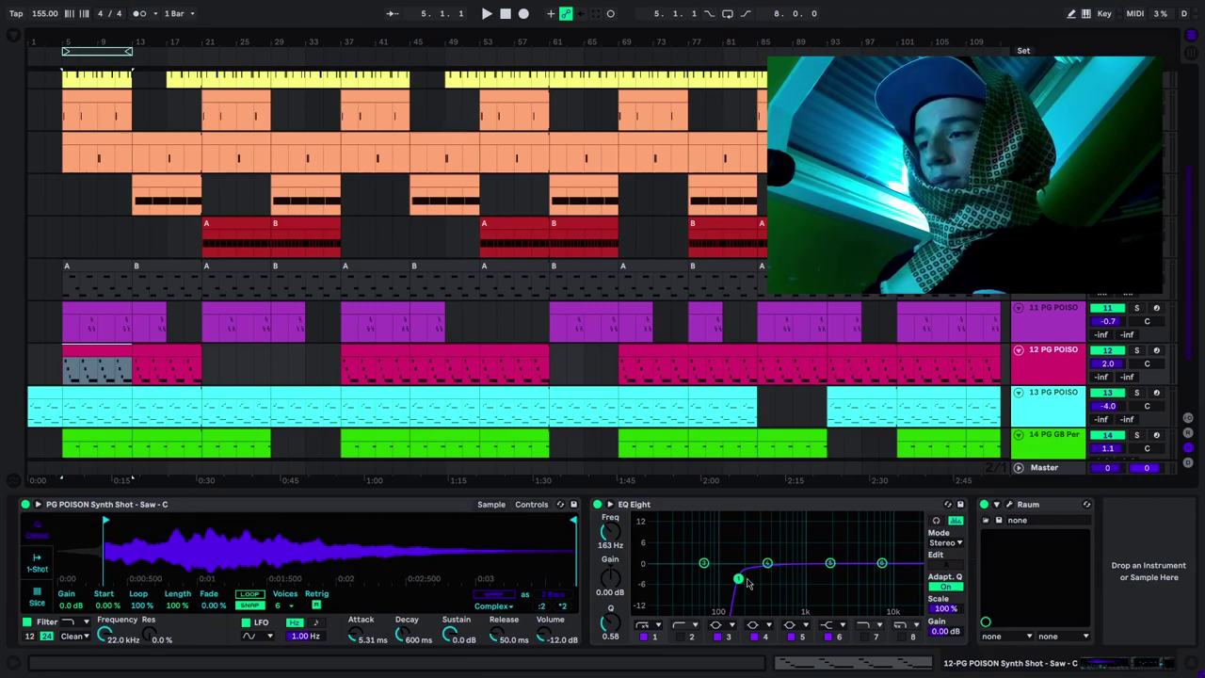
click(1009, 504)
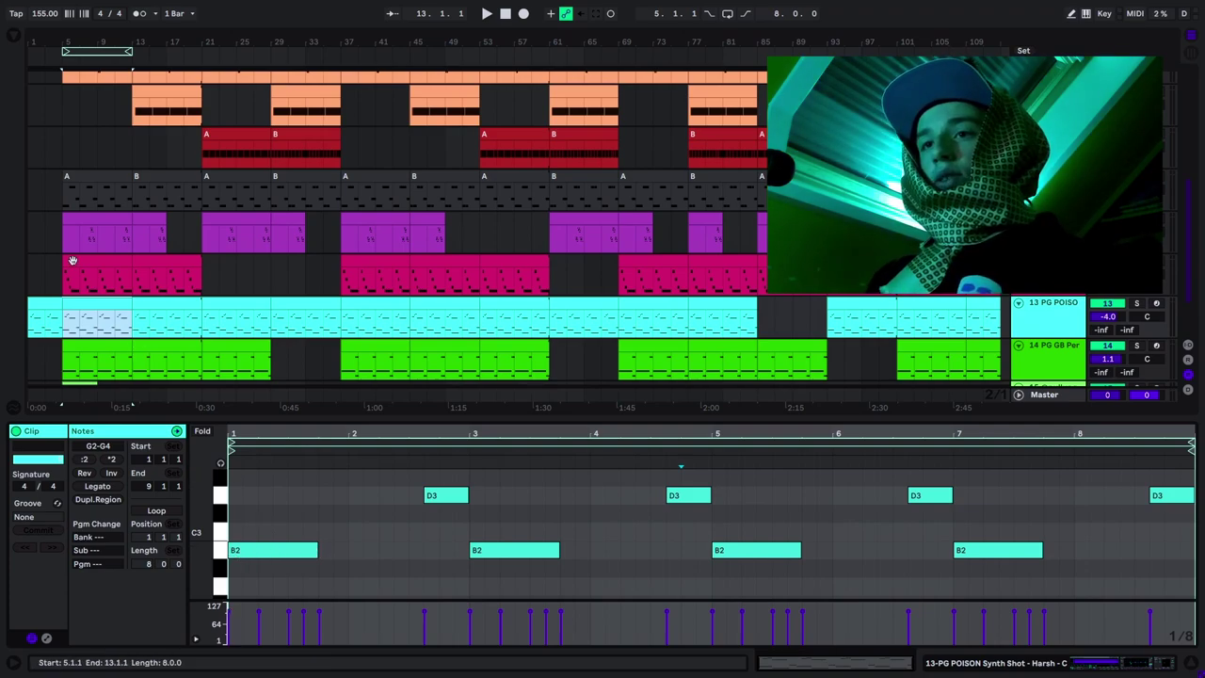
View the notes of the first Saw clip on track 12 together with the Harsh clip on track 13, and play them
key(Up)
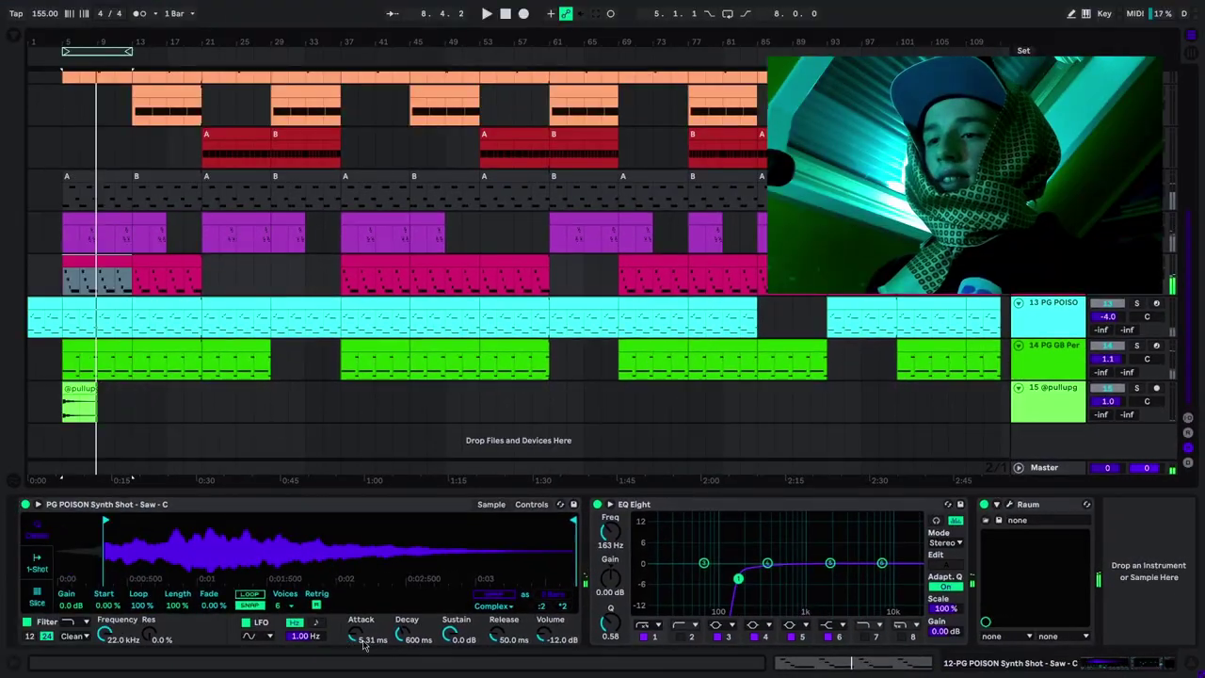
shift+click(86, 303)
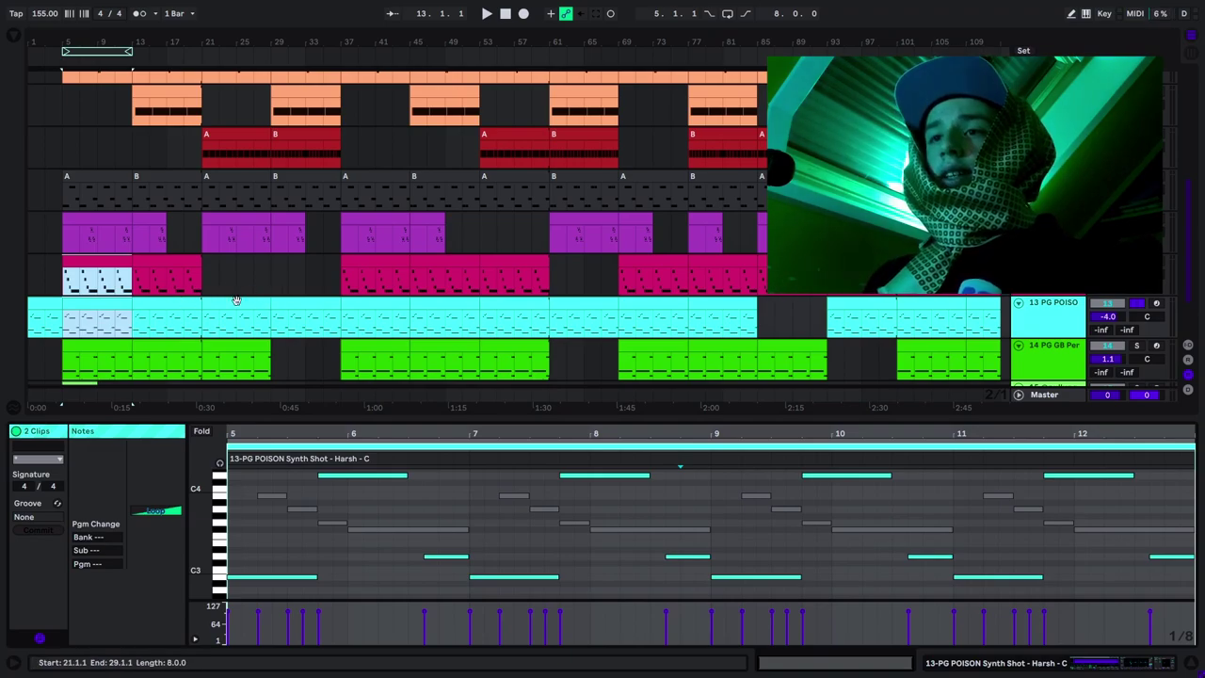
key(space)
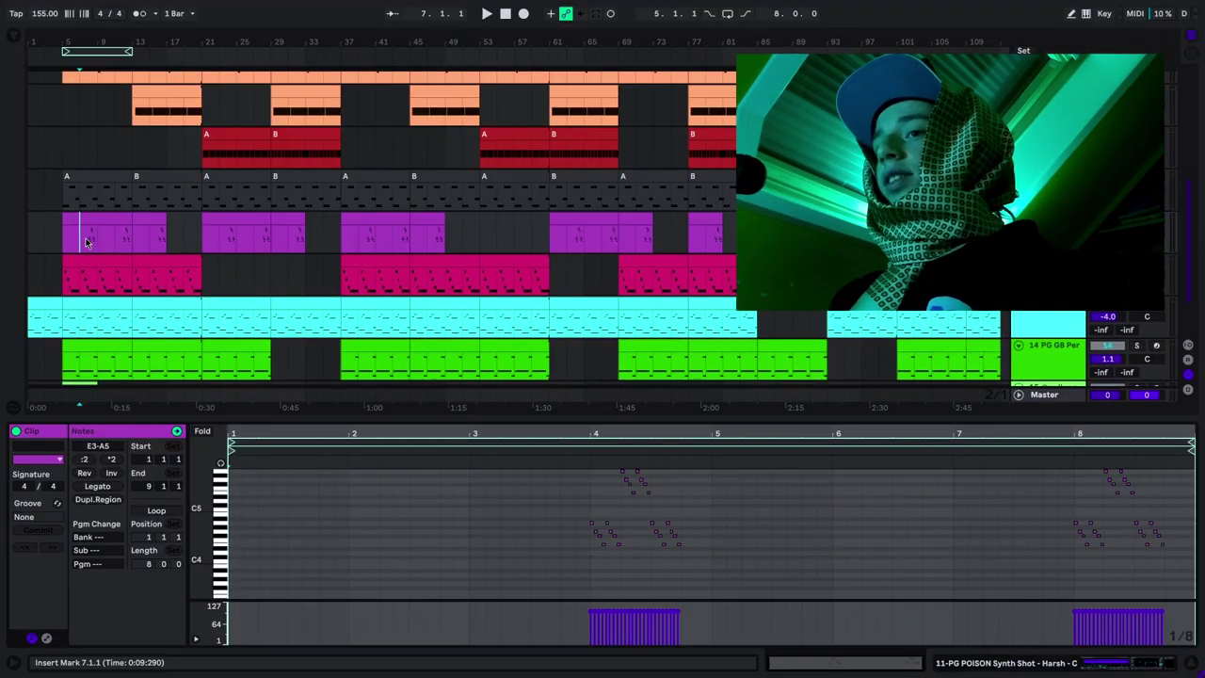
Check the track 11 Harsh synth shot's device chain and its ValhallaSupermassive settings, and play the part
key(shift+Tab)
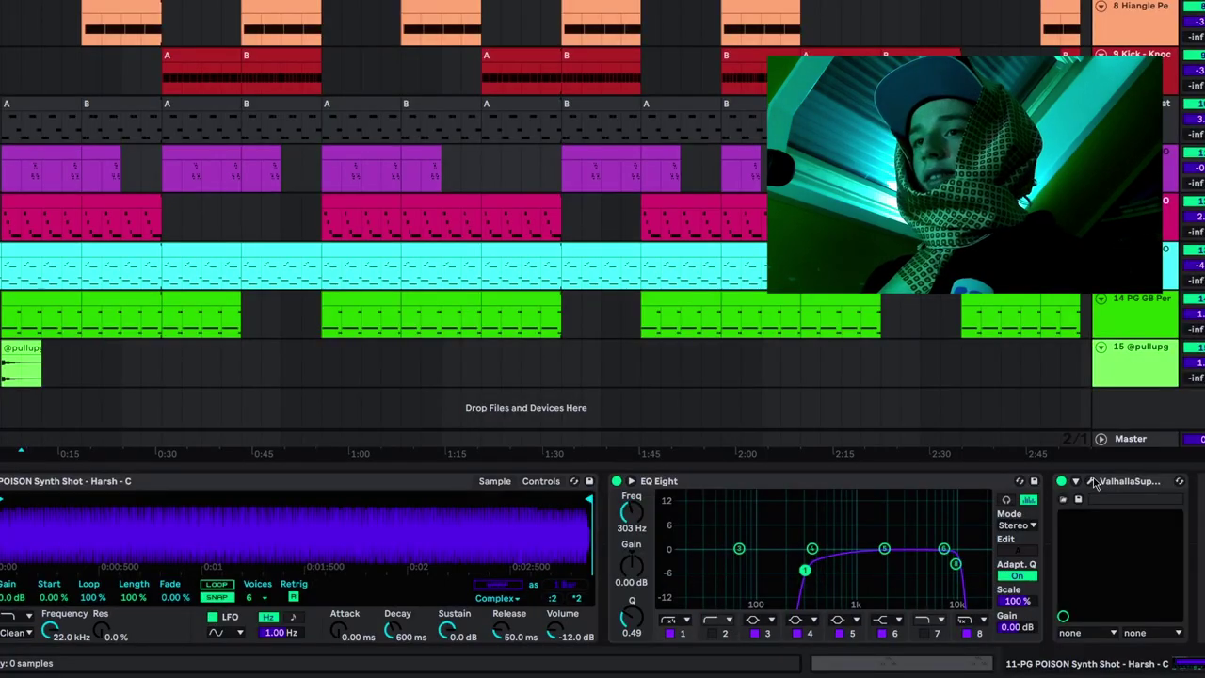
click(1092, 481)
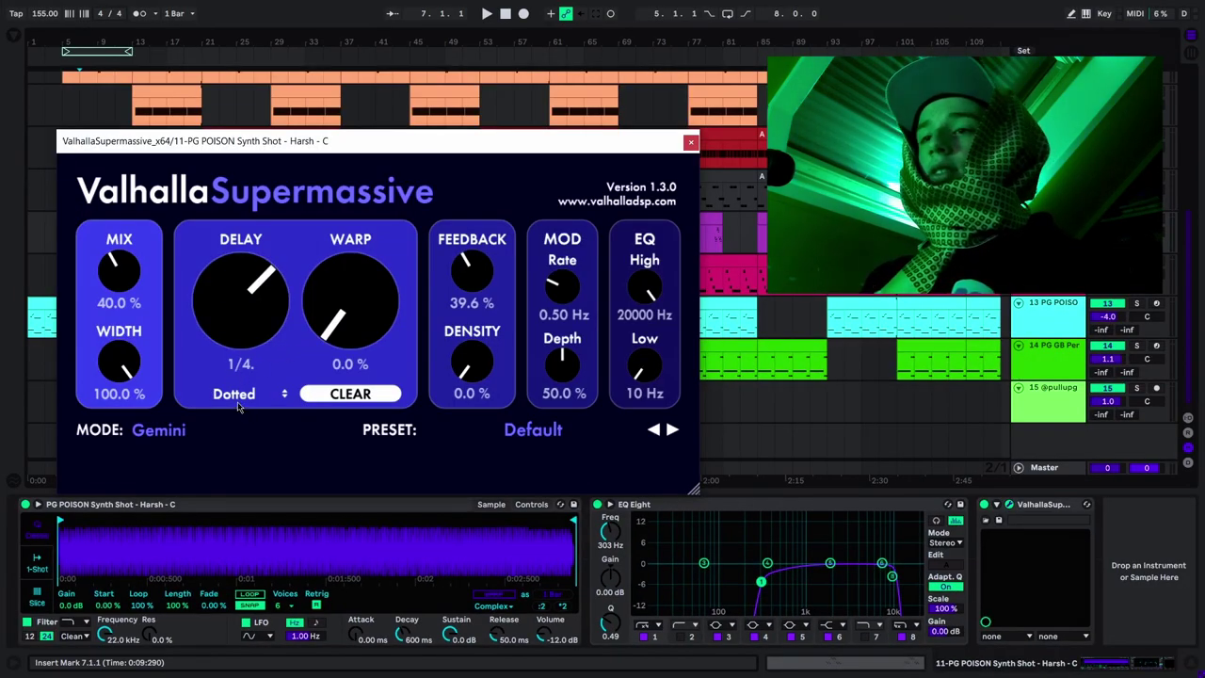
click(690, 142)
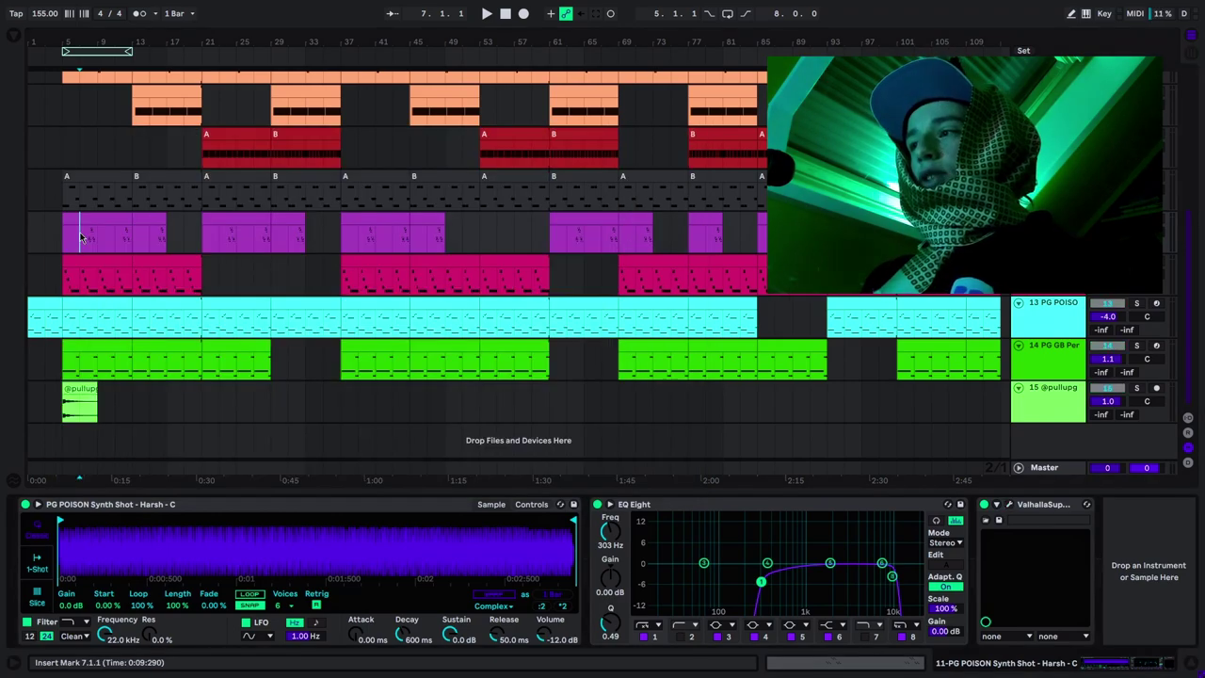
key(space)
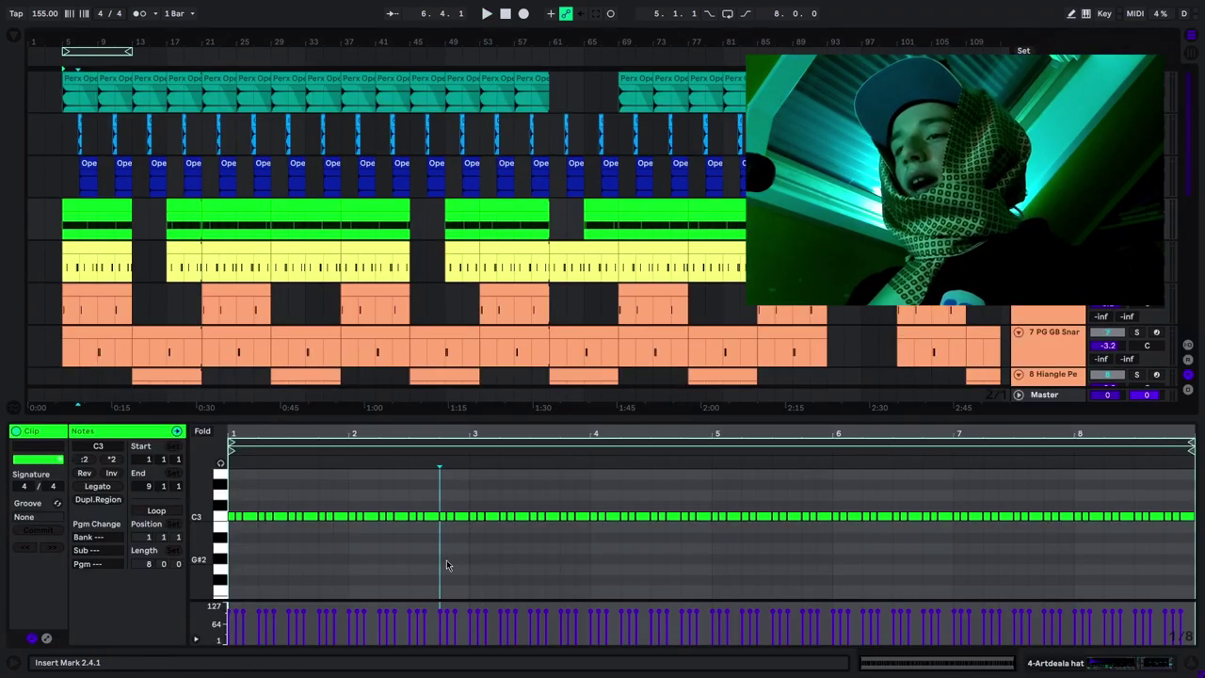
Play the Artdeala hat clip on track 4 and examine its repeated C3 notes around bar 3
key(space)
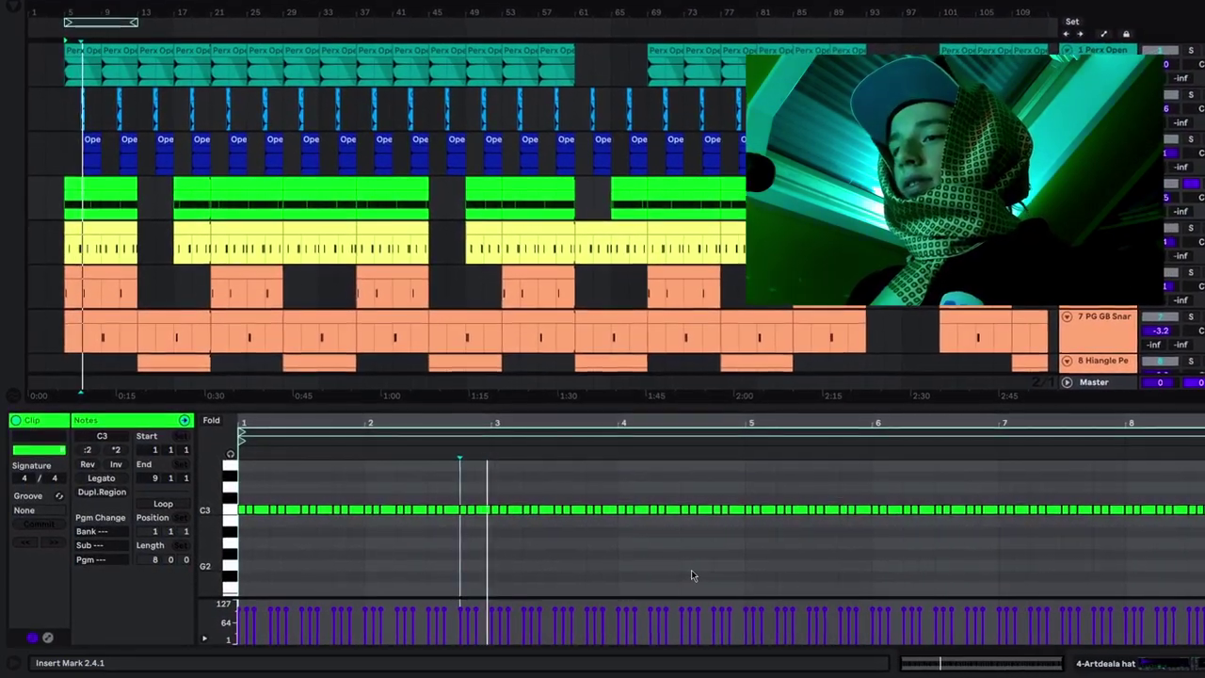
key(space)
drag(479, 525, 517, 507)
click(512, 540)
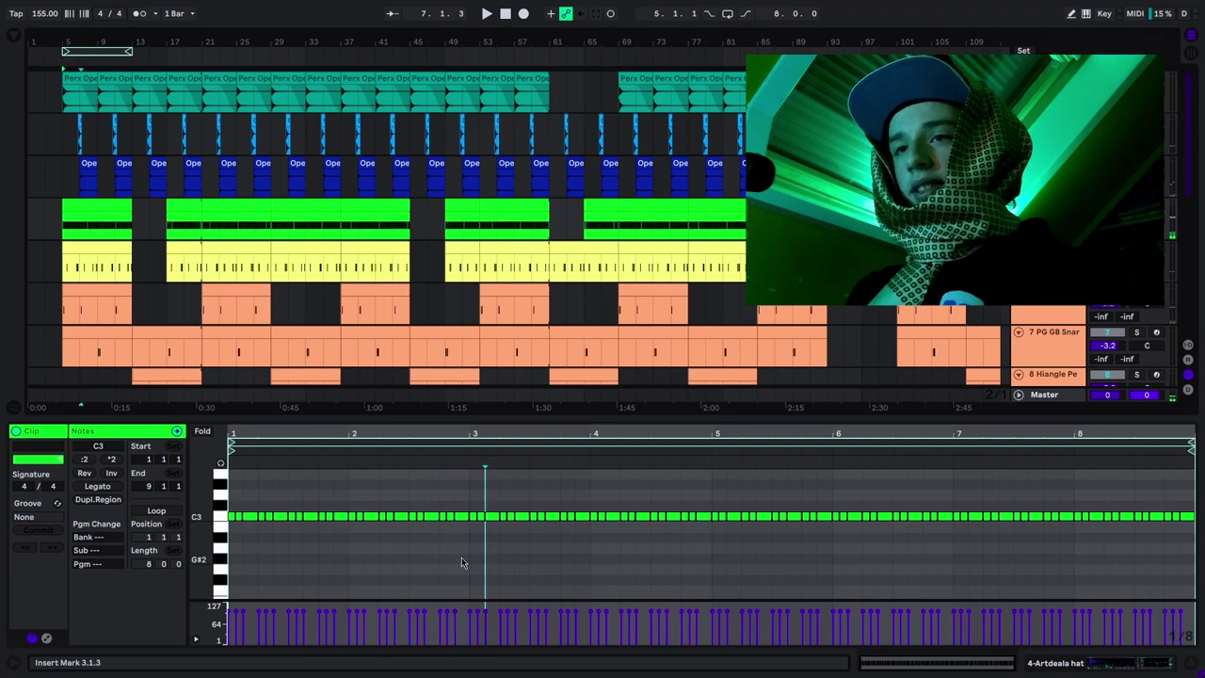
Inspect the sampler and EQ Eight settings of the Fraction Clap track, and display the notes of its first clip
click(78, 274)
click(508, 480)
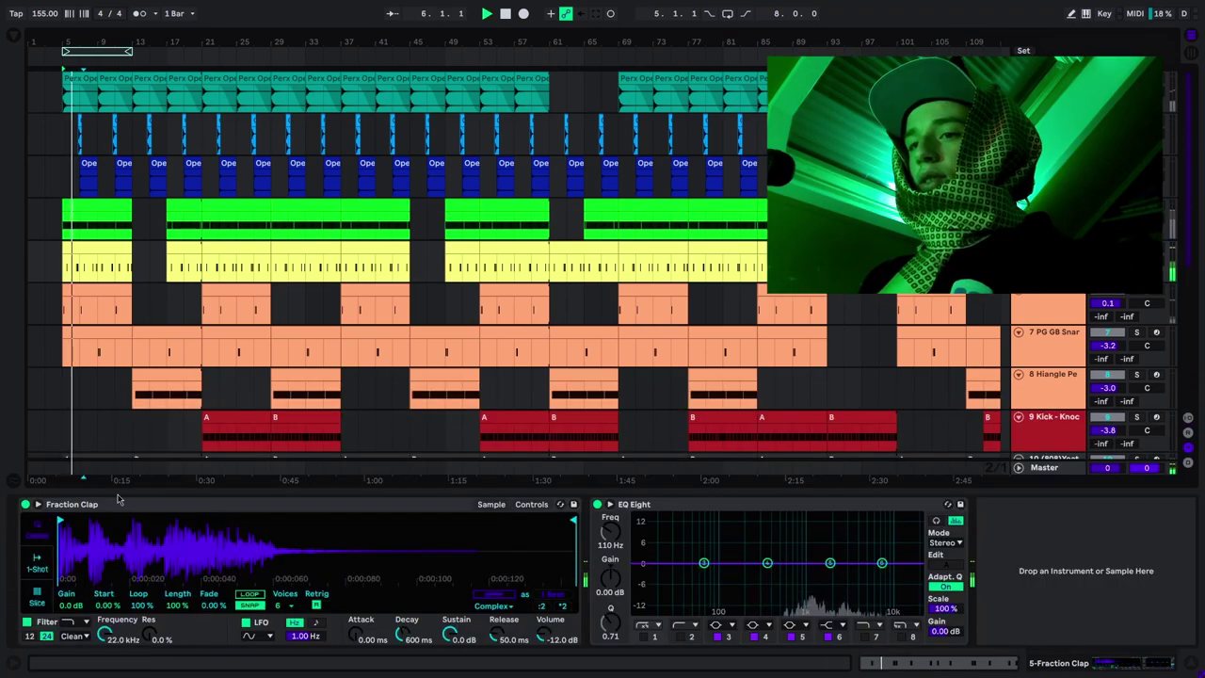
key(shift+Tab)
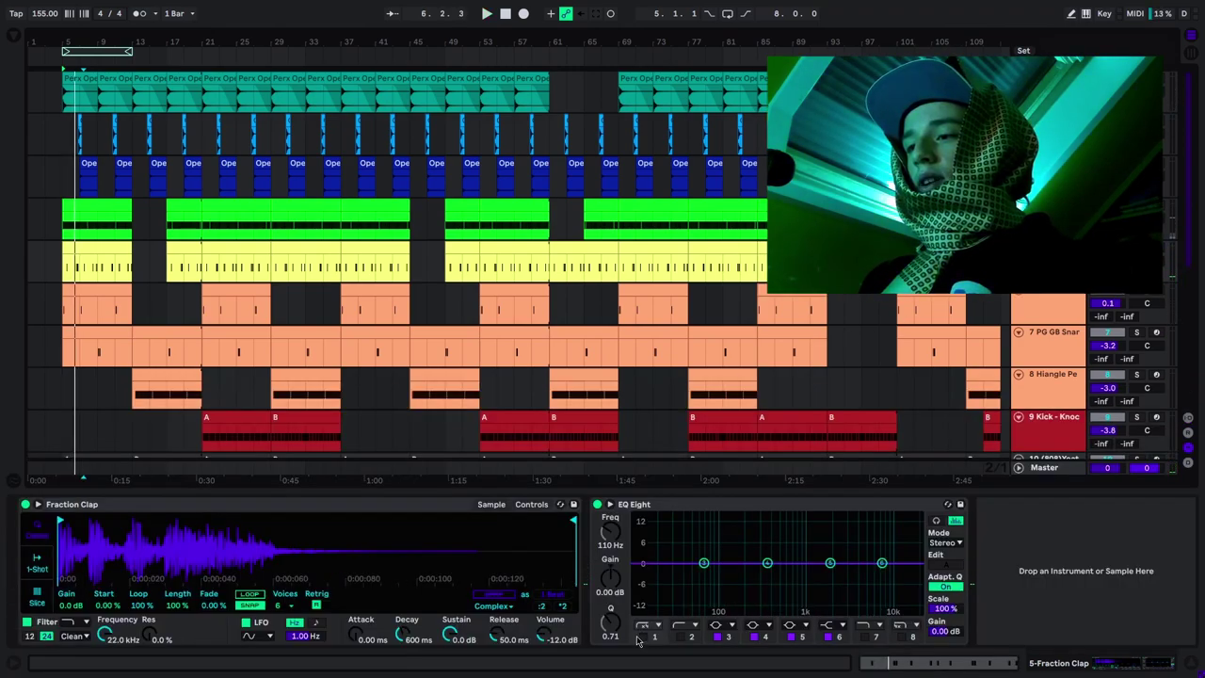
key(shift+Tab)
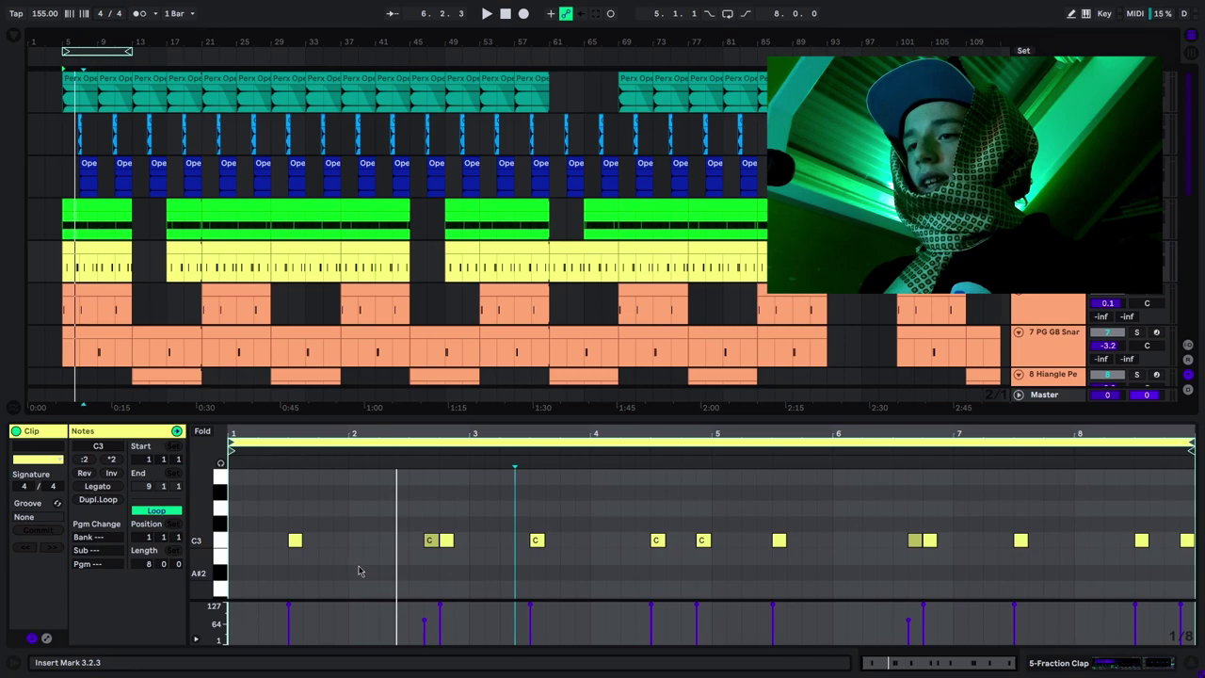
Place C3 clap notes at 1.3.1 and 2.3.1 in the Fraction Clap clip and duplicate them across all eight bars
double_click(295, 539)
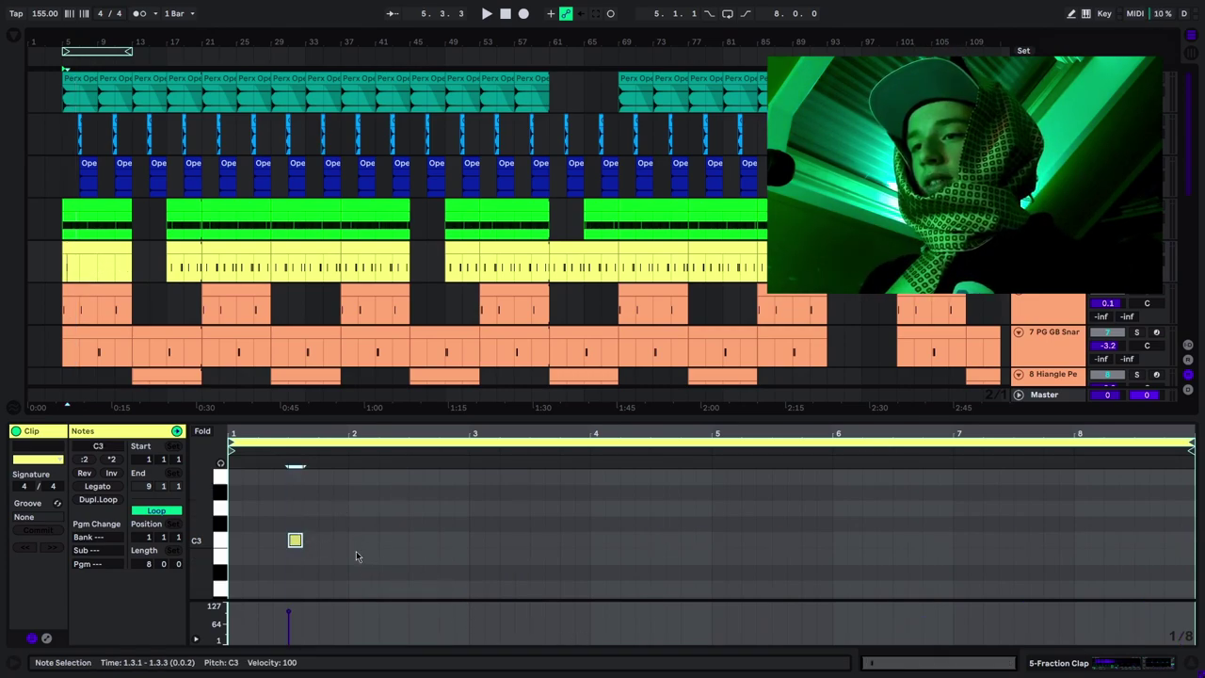
double_click(414, 540)
key(ctrl+d)
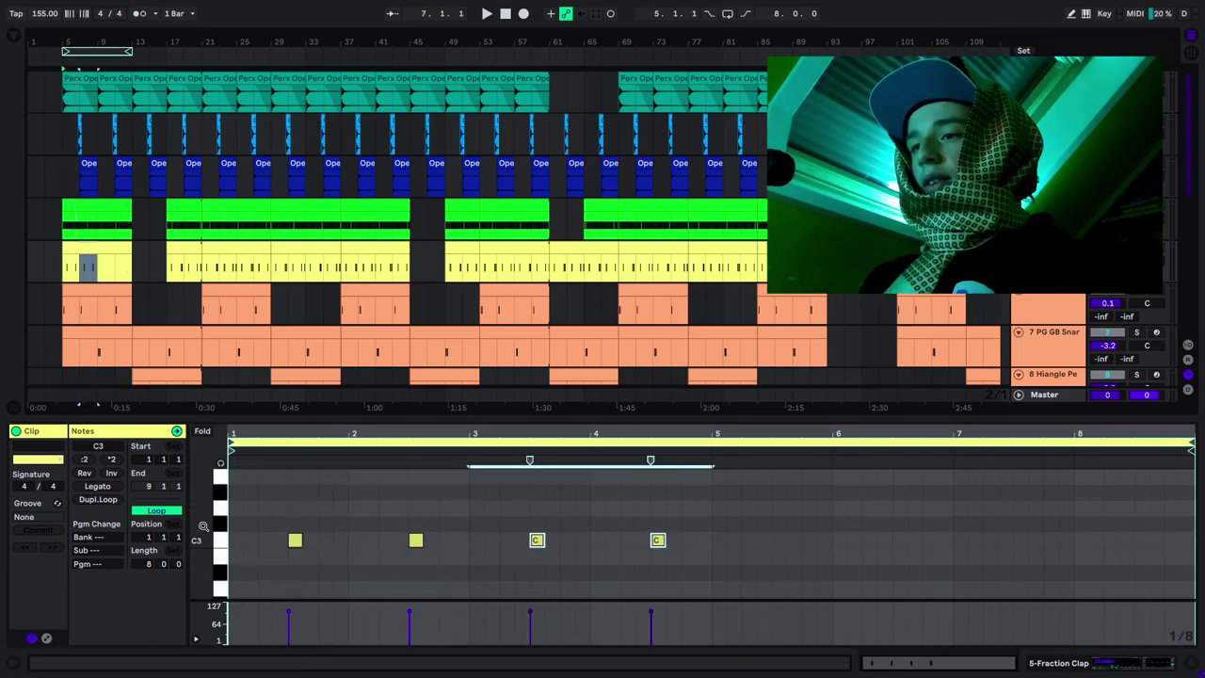
key(ctrl+d)
key(ctrl+d)
click(515, 574)
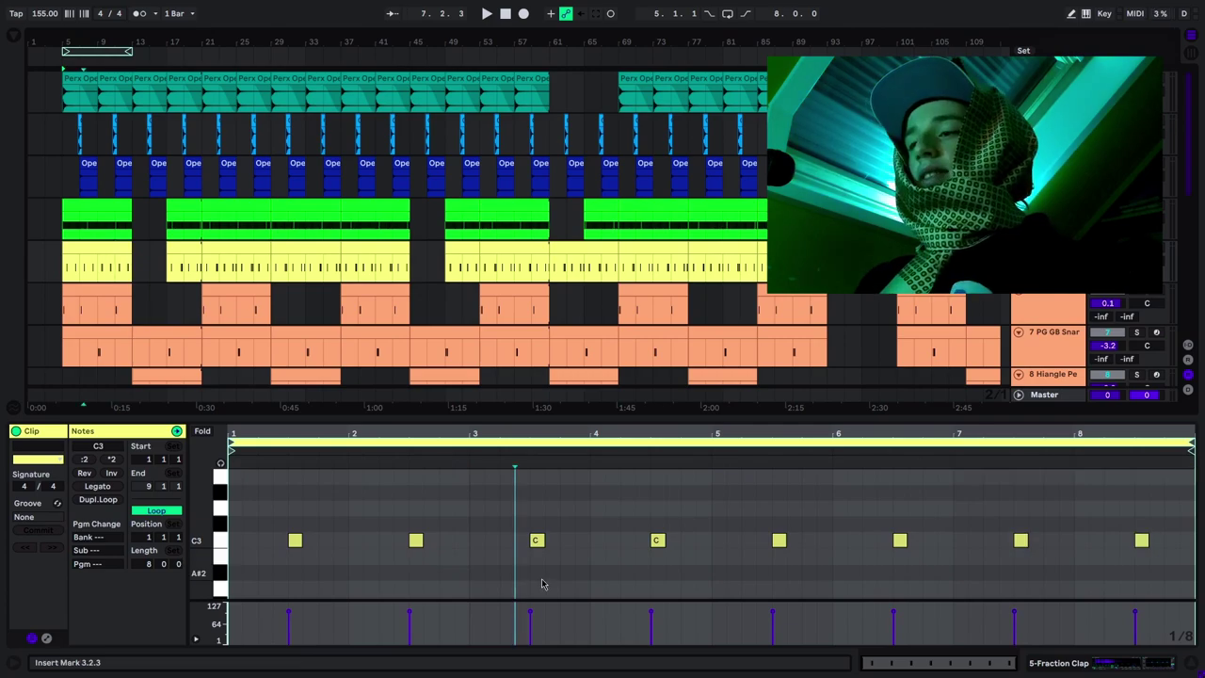
Move the claps in bars 2, 6 and 8 to beat 4, and add an extra C3 clap earlier in bar 8
click(416, 539)
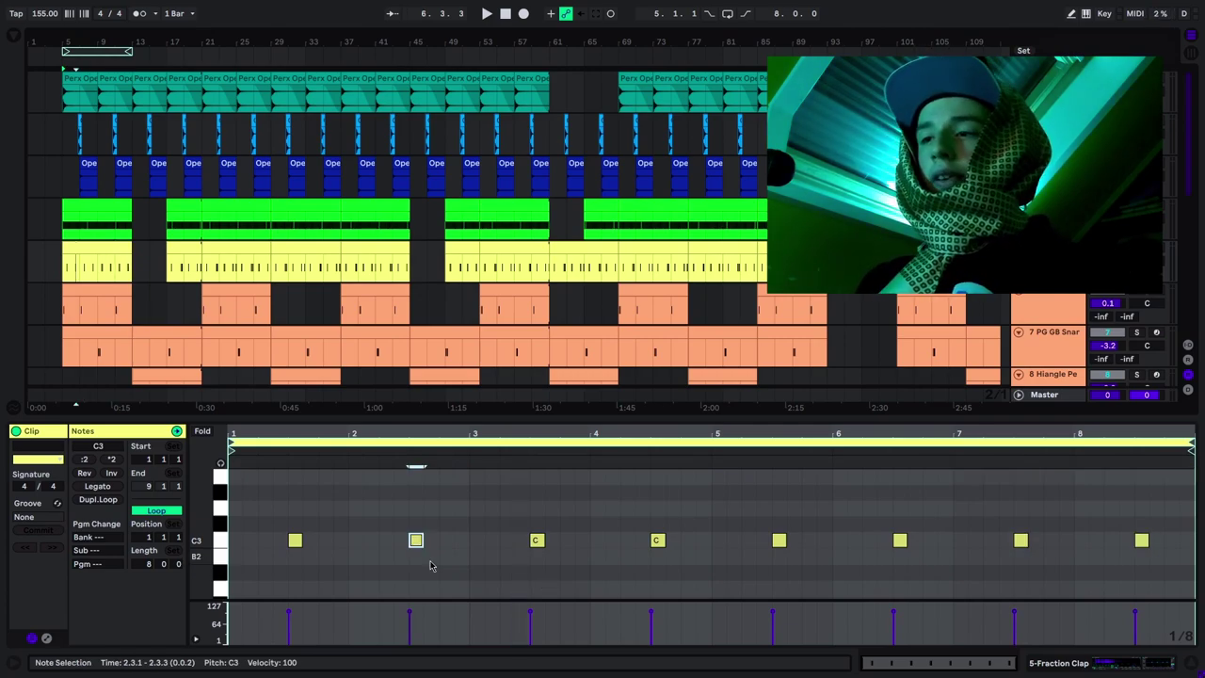
key(Right)
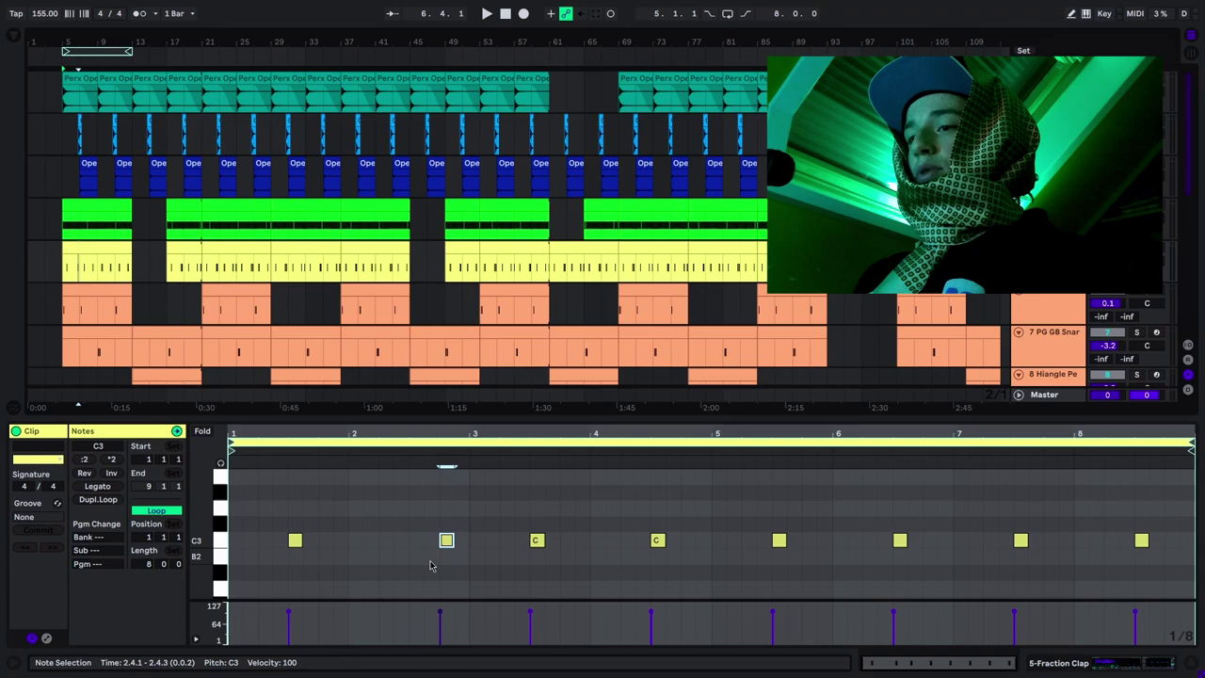
click(899, 539)
key(Right)
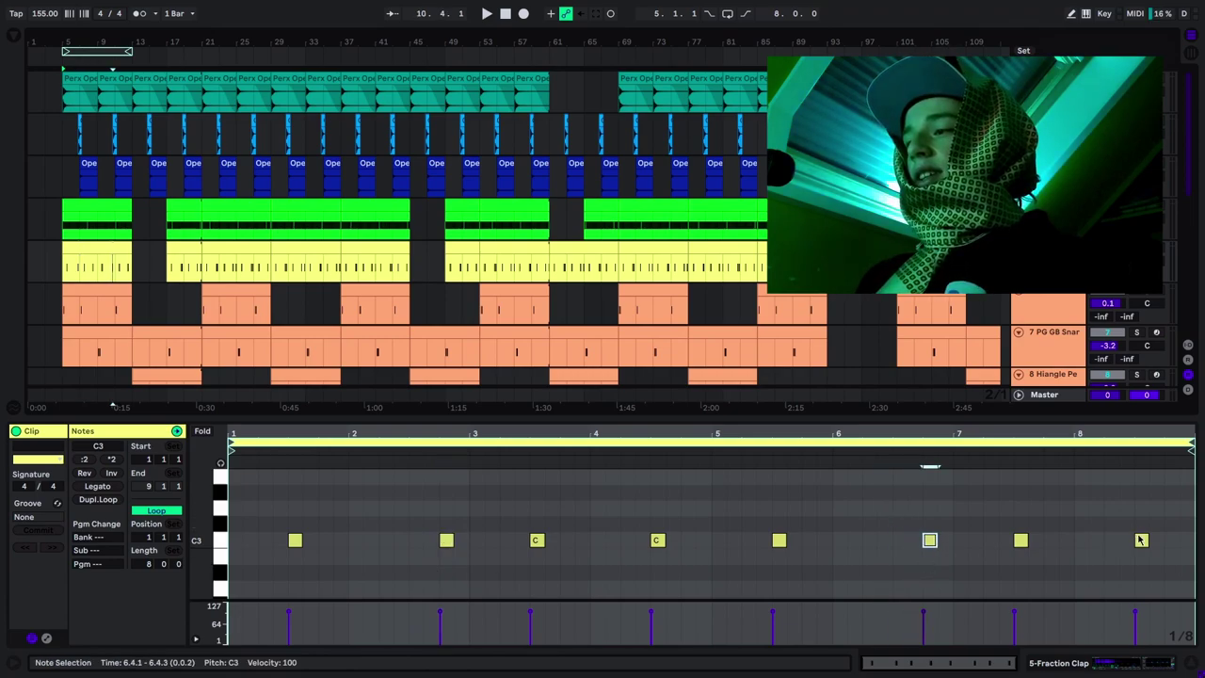
drag(1117, 500, 1177, 576)
key(Right)
key(Right)
click(1121, 560)
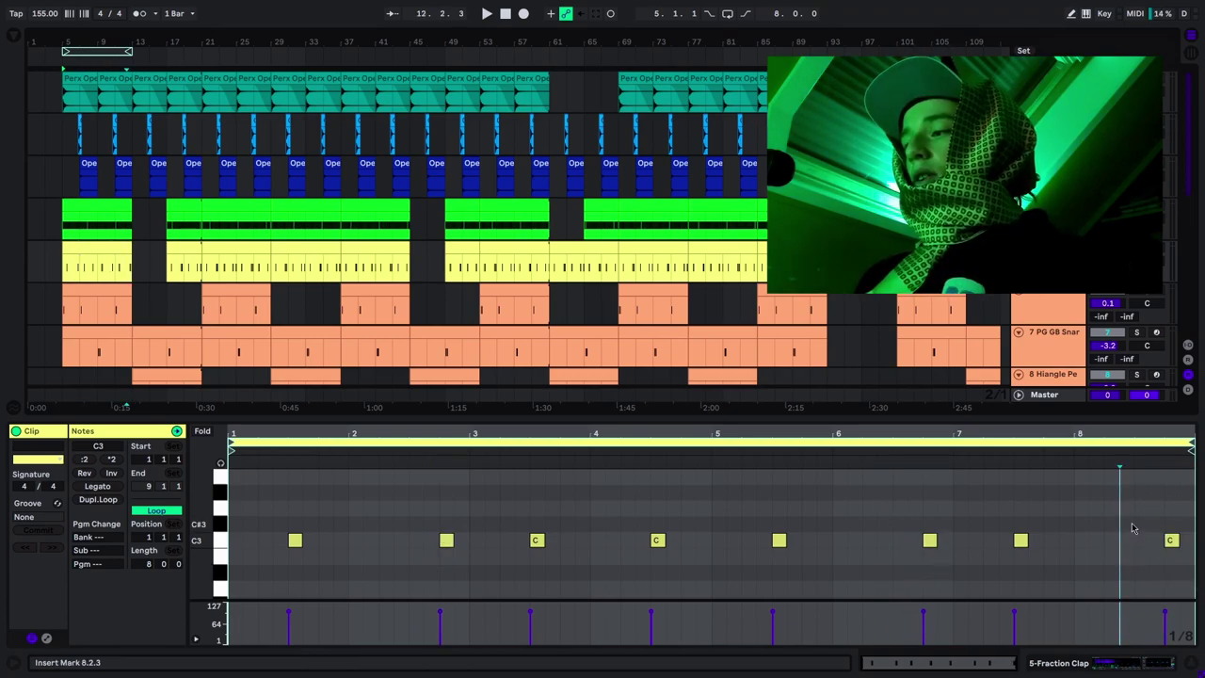
click(1133, 528)
double_click(1109, 539)
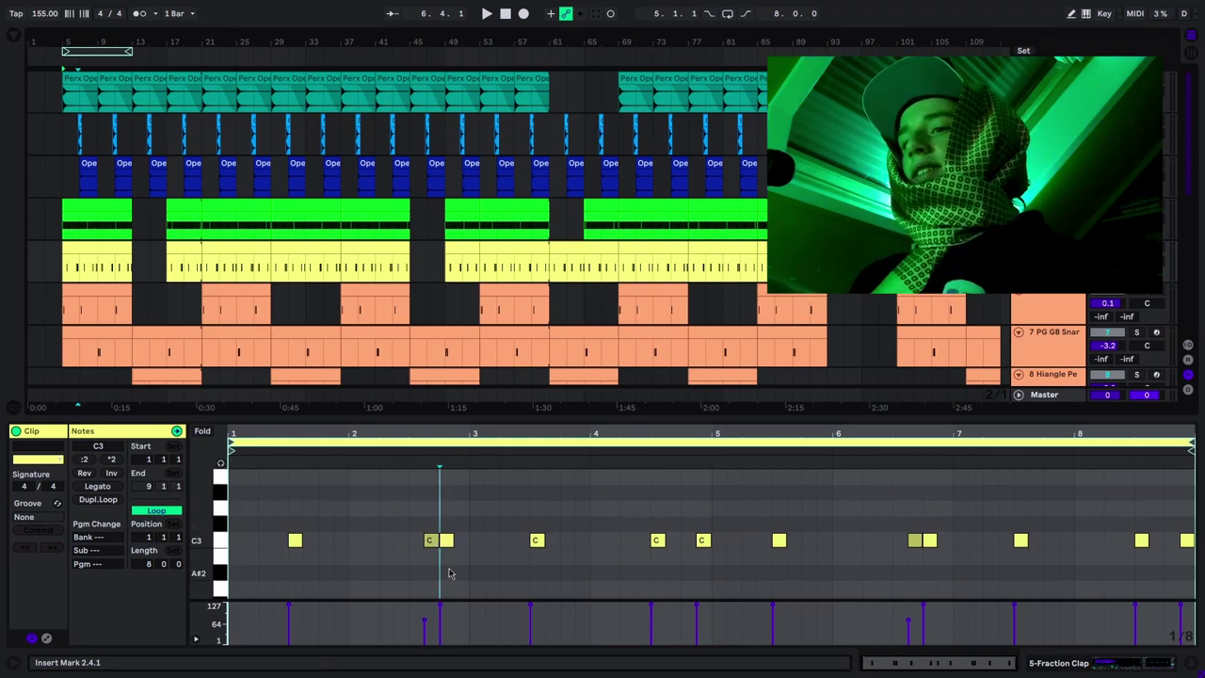
Listen to the Fraction Clap pattern, and select bar 9 on the PG GB Snare - Meta track
key(space)
key(space)
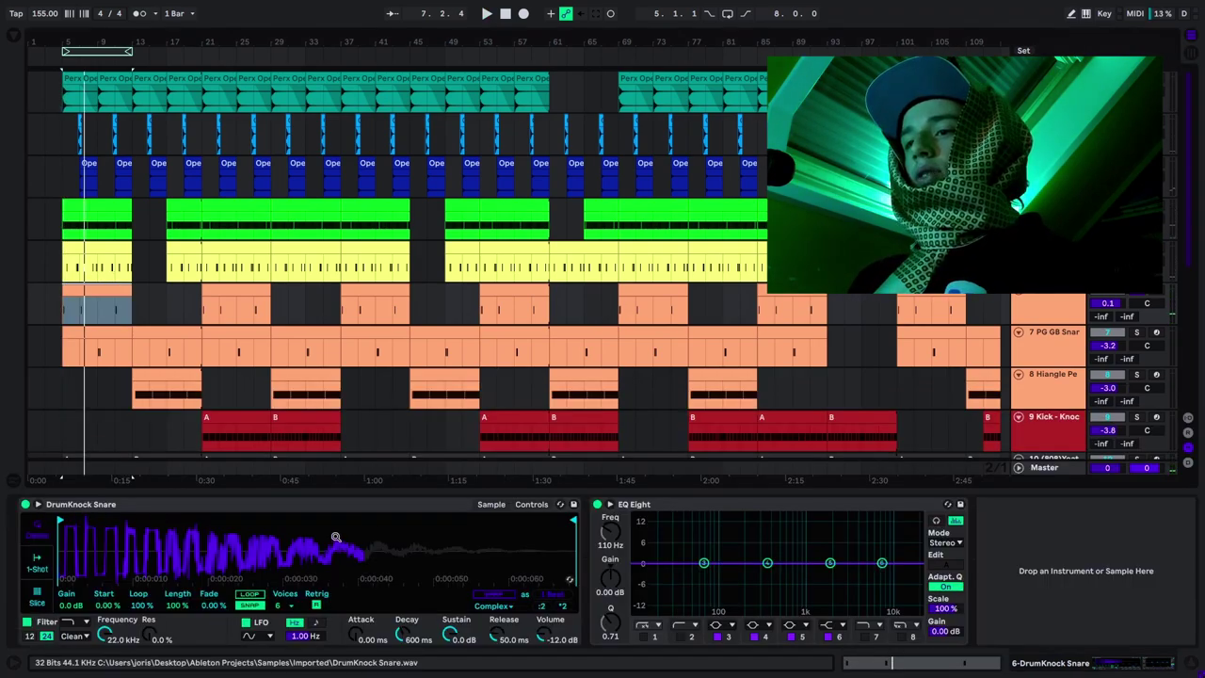
click(102, 358)
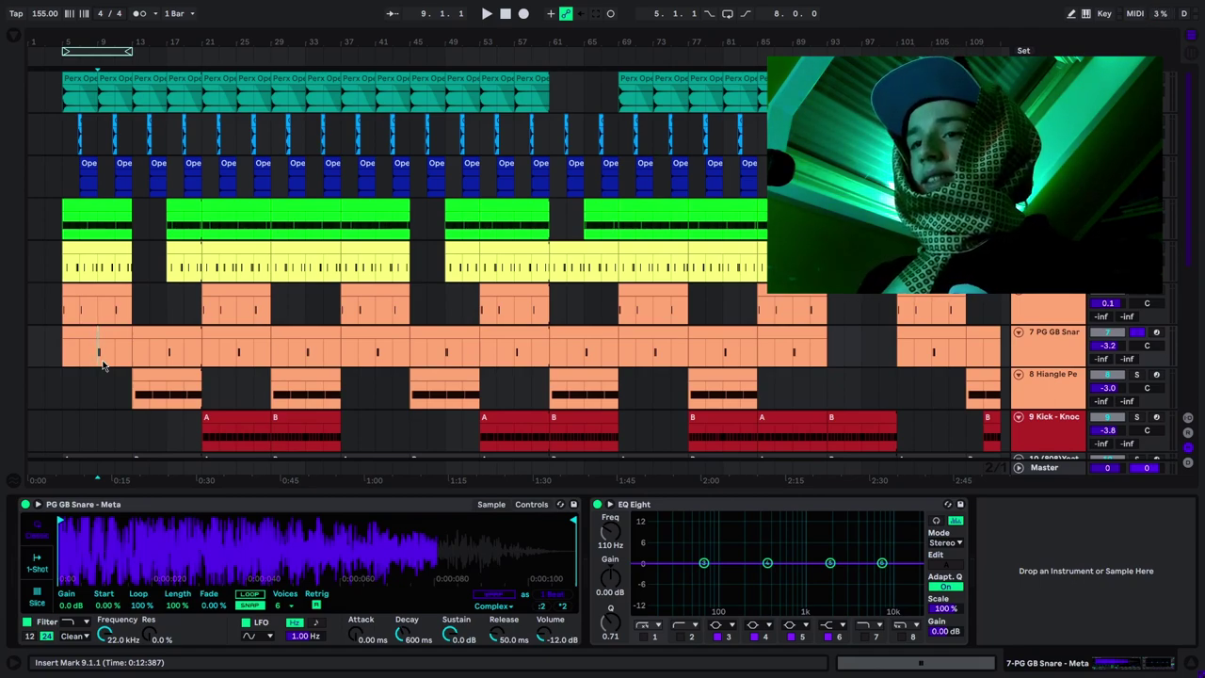
Listen to the PG GB Snare from bar 9 and the Hiangle Perc from bar 13
key(space)
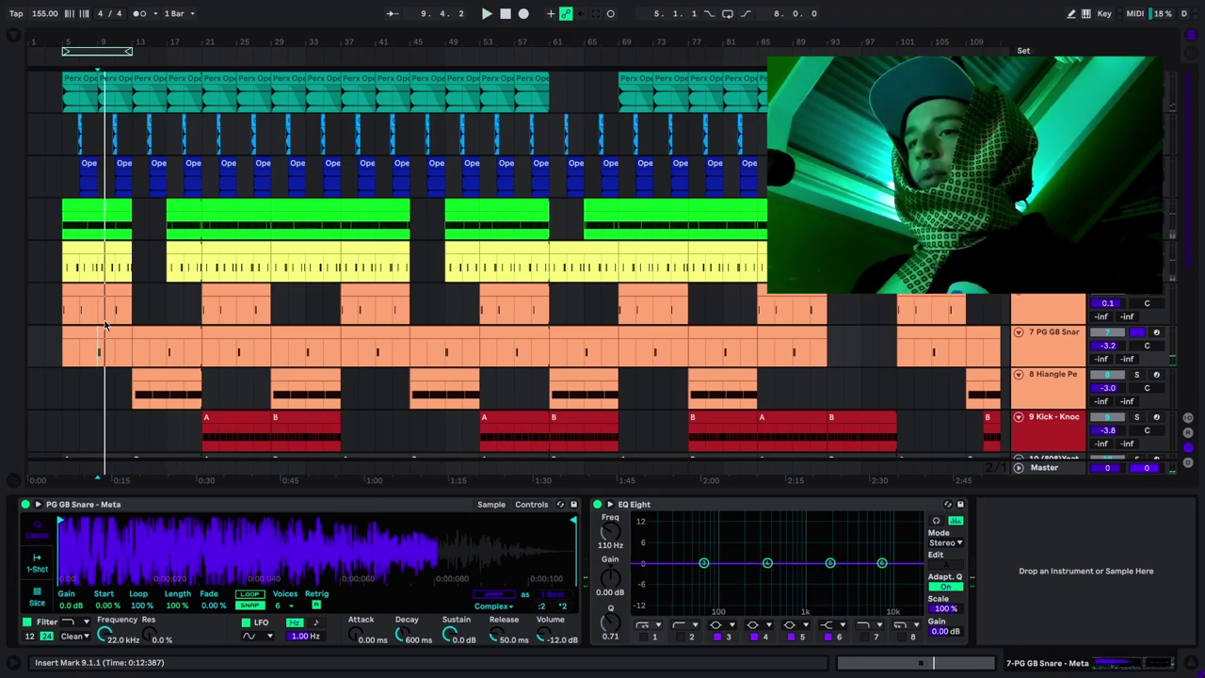
scroll(106, 325, down, 1)
click(137, 374)
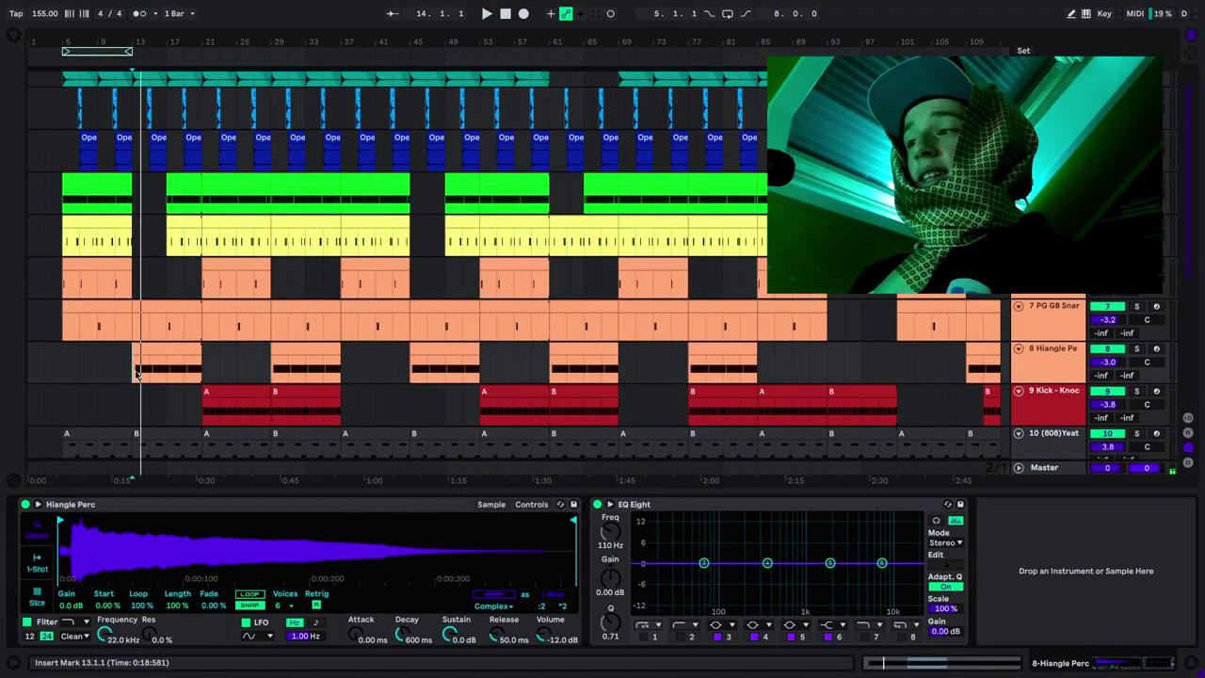
Display the notes of the Kick - Knock track's clip A at bar 21 and listen to the pattern
scroll(224, 273, down, 3)
click(225, 260)
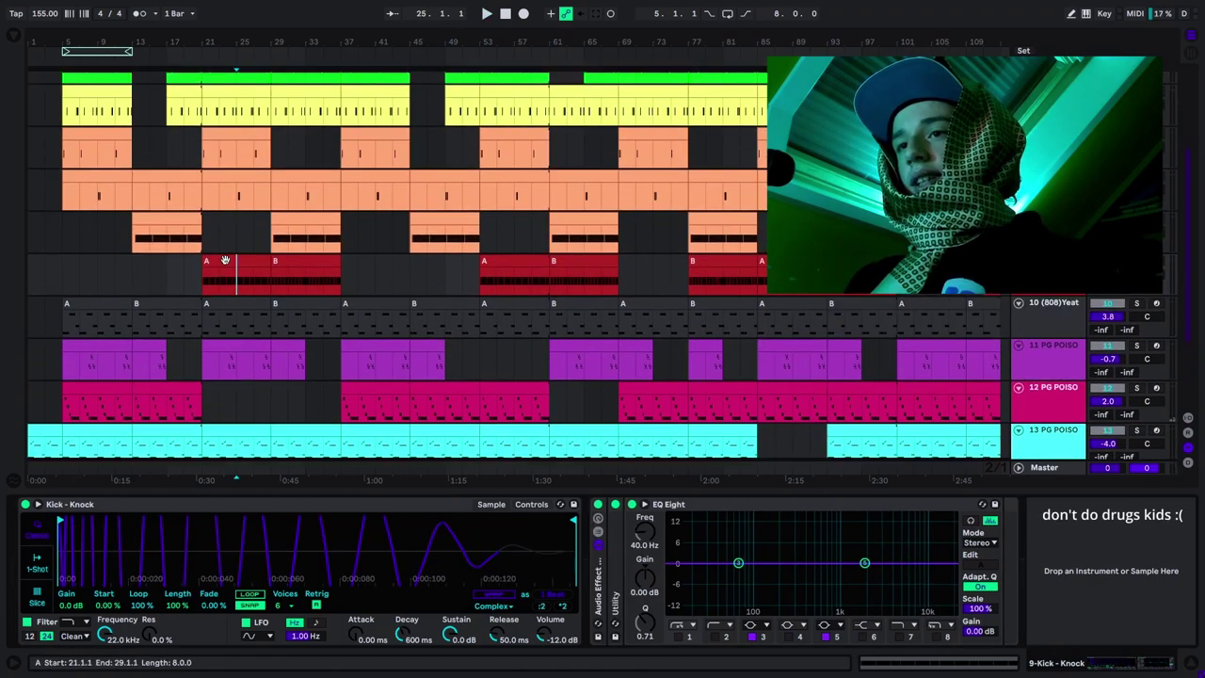
double_click(225, 259)
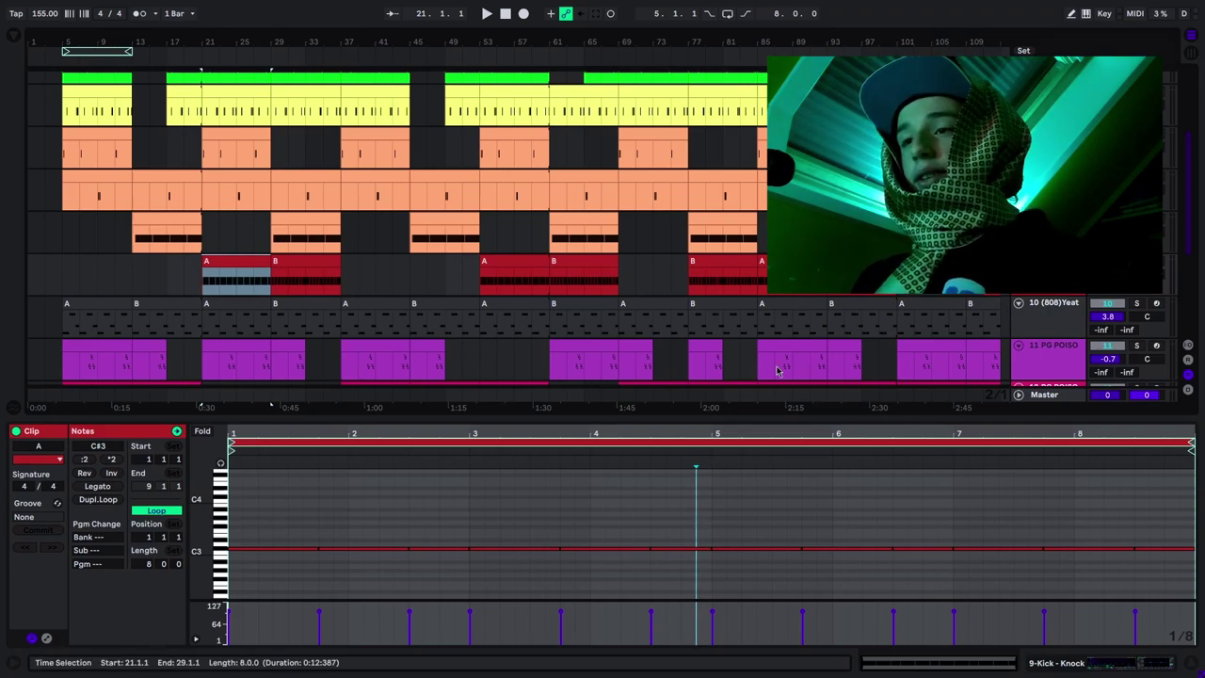
key(space)
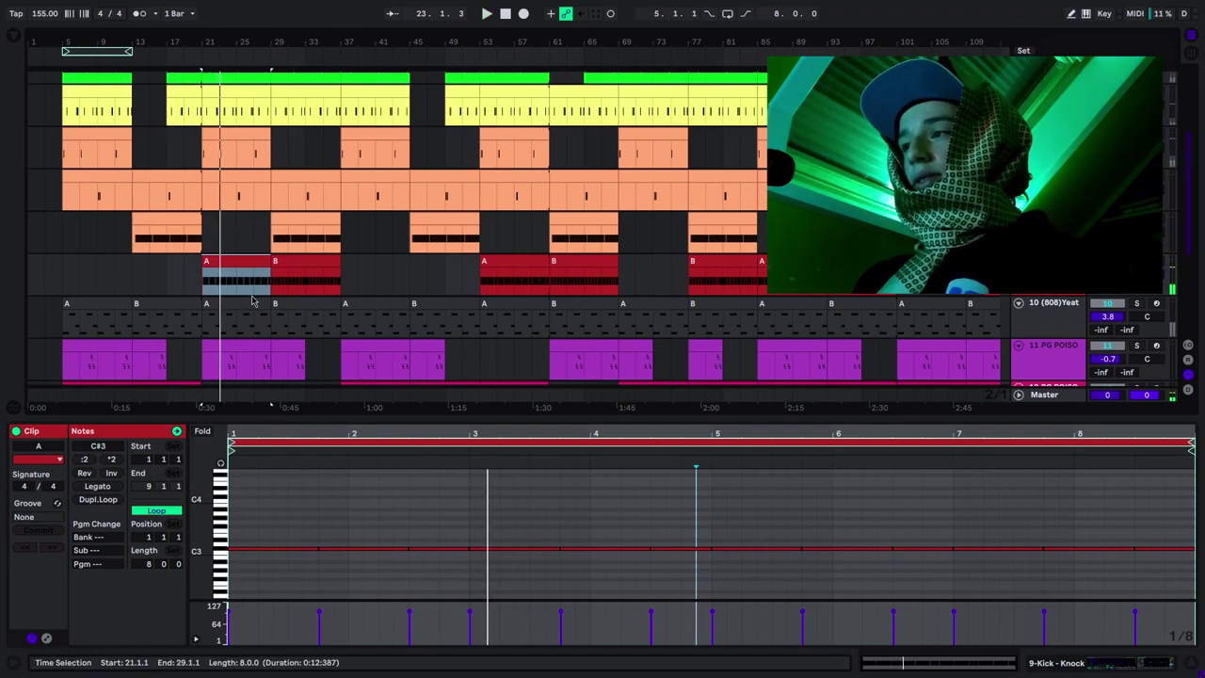
key(space)
Display the notes of the 808 track's clip A at bar 5 and listen to the bassline
click(101, 304)
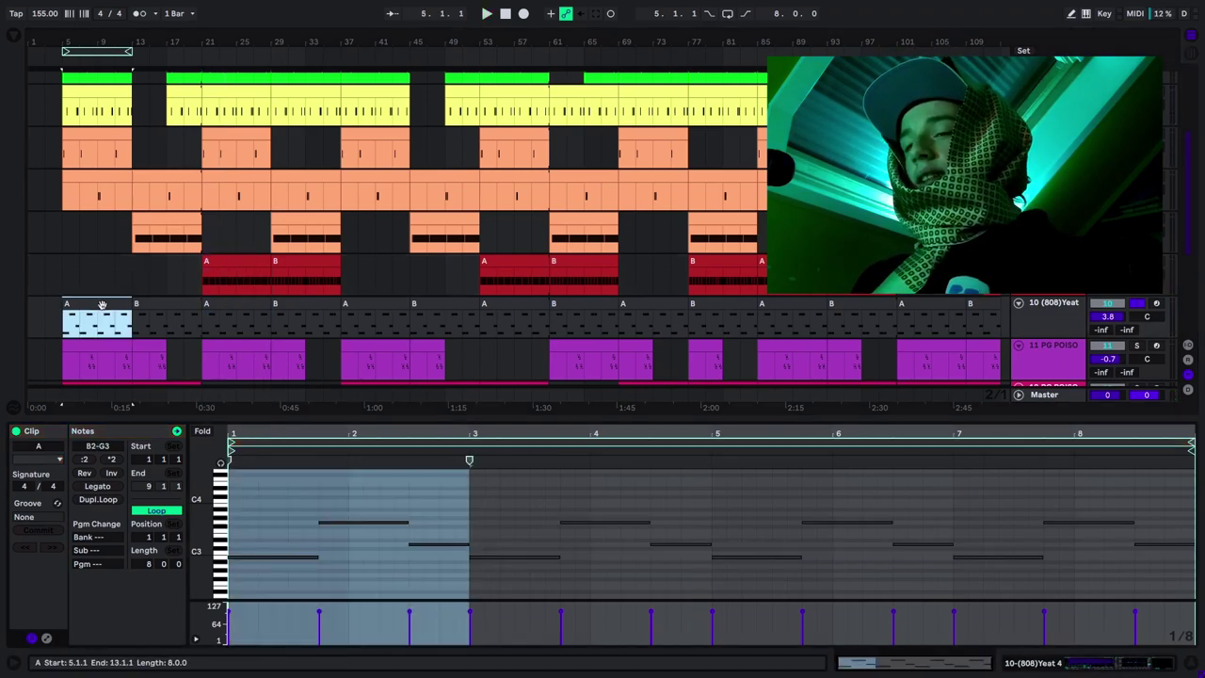
key(space)
click(324, 481)
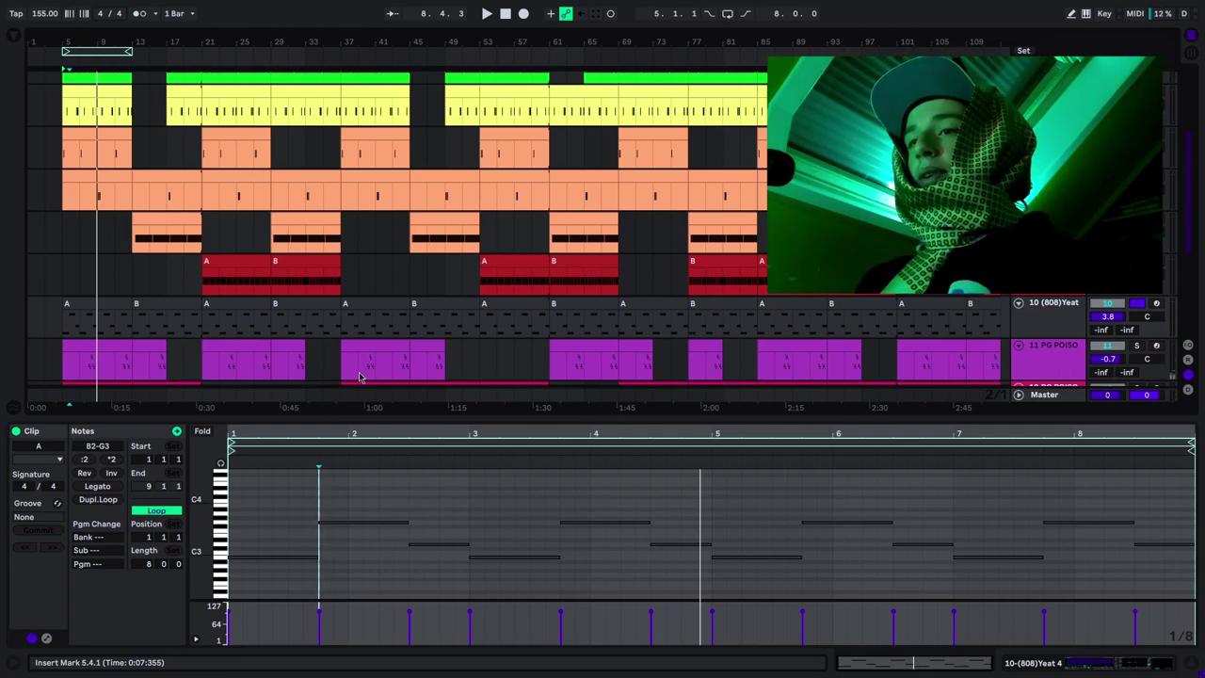
Compare the 808's A and B clips, and examine the notes of the Harsh synth shot clip at bar 5
click(172, 302)
click(98, 302)
scroll(88, 330, down, 4)
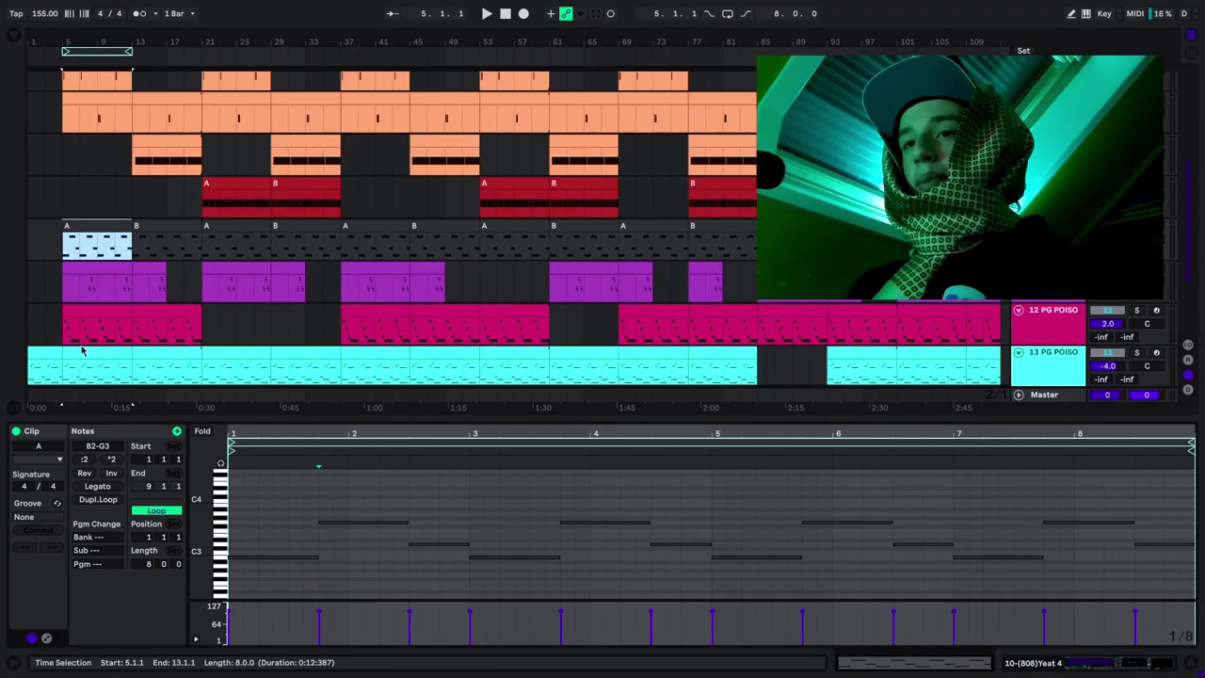
click(92, 339)
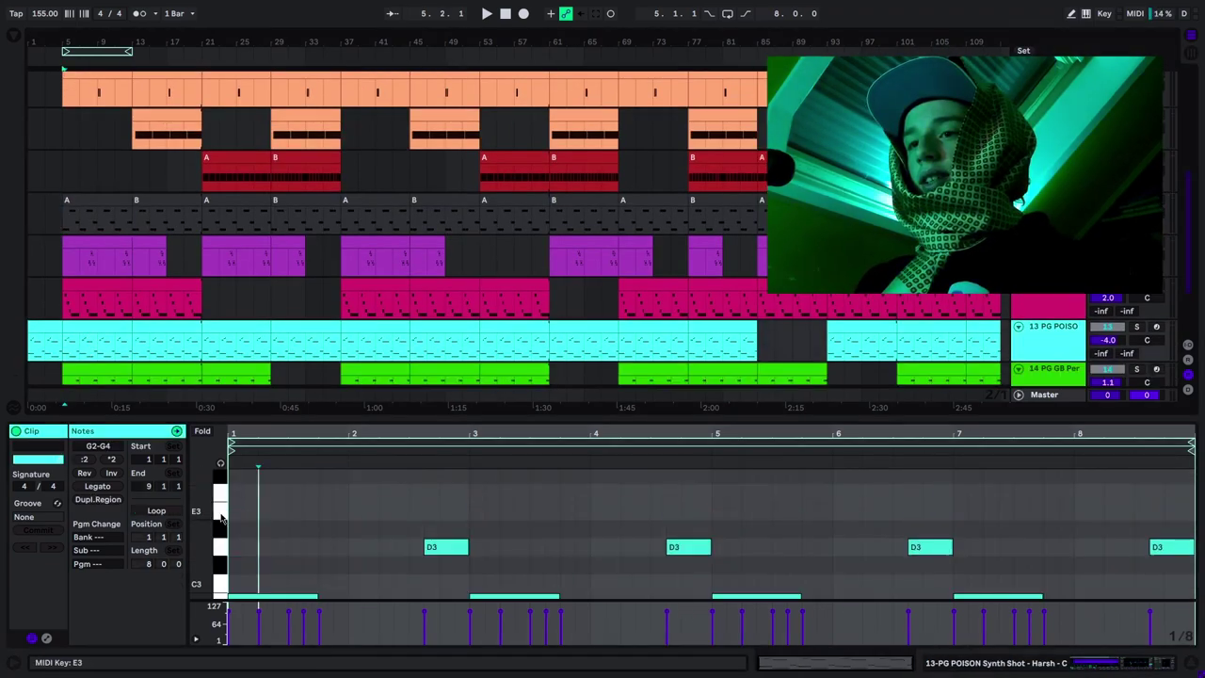
drag(201, 514, 167, 514)
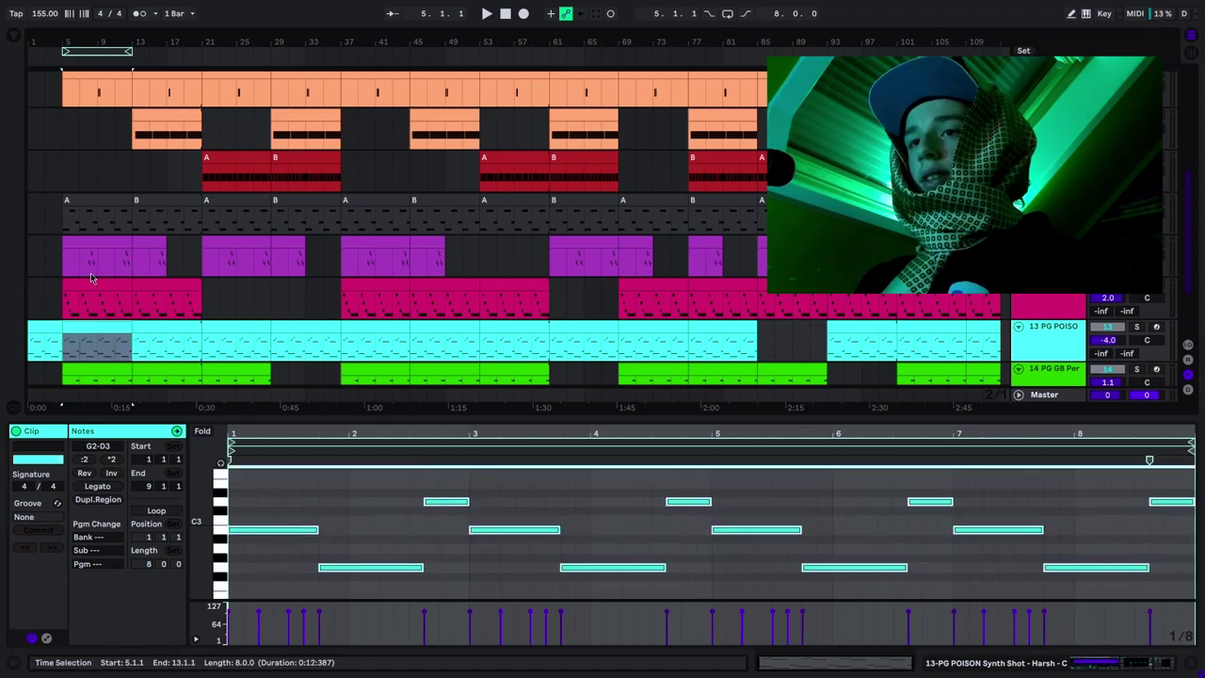
Display the notes of the 808 track's clip B at bar 13 and listen to its rolls from bar 16
click(79, 226)
click(166, 171)
click(166, 200)
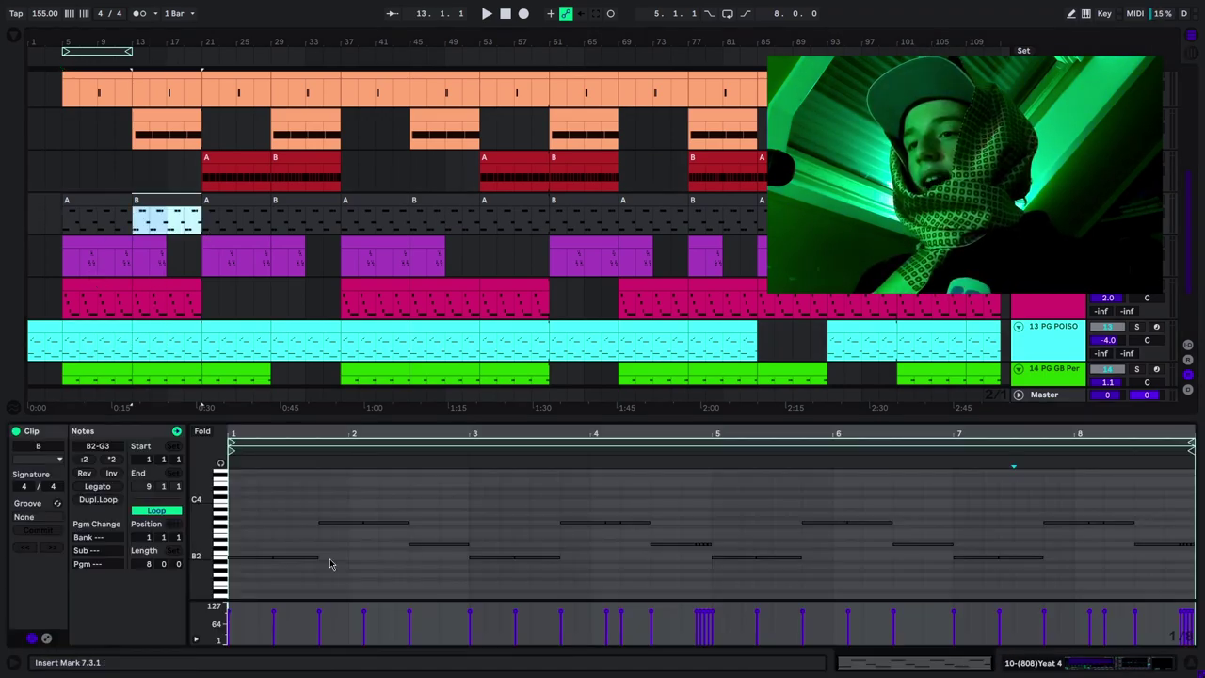
click(332, 562)
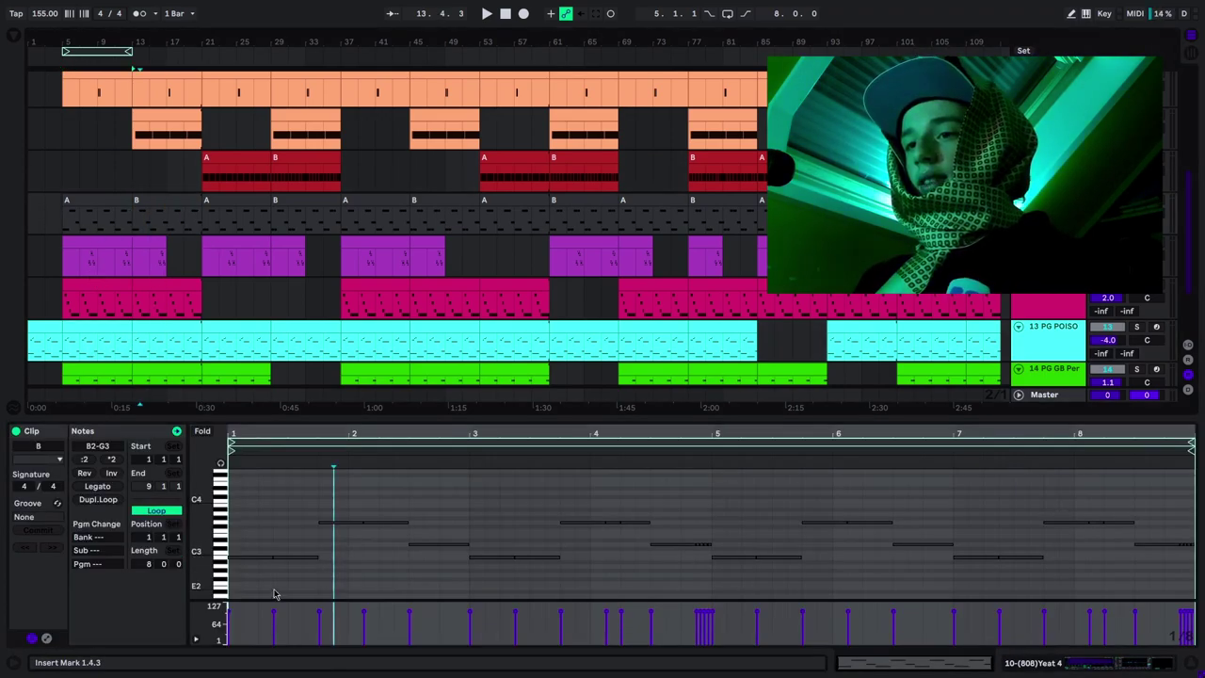
click(698, 558)
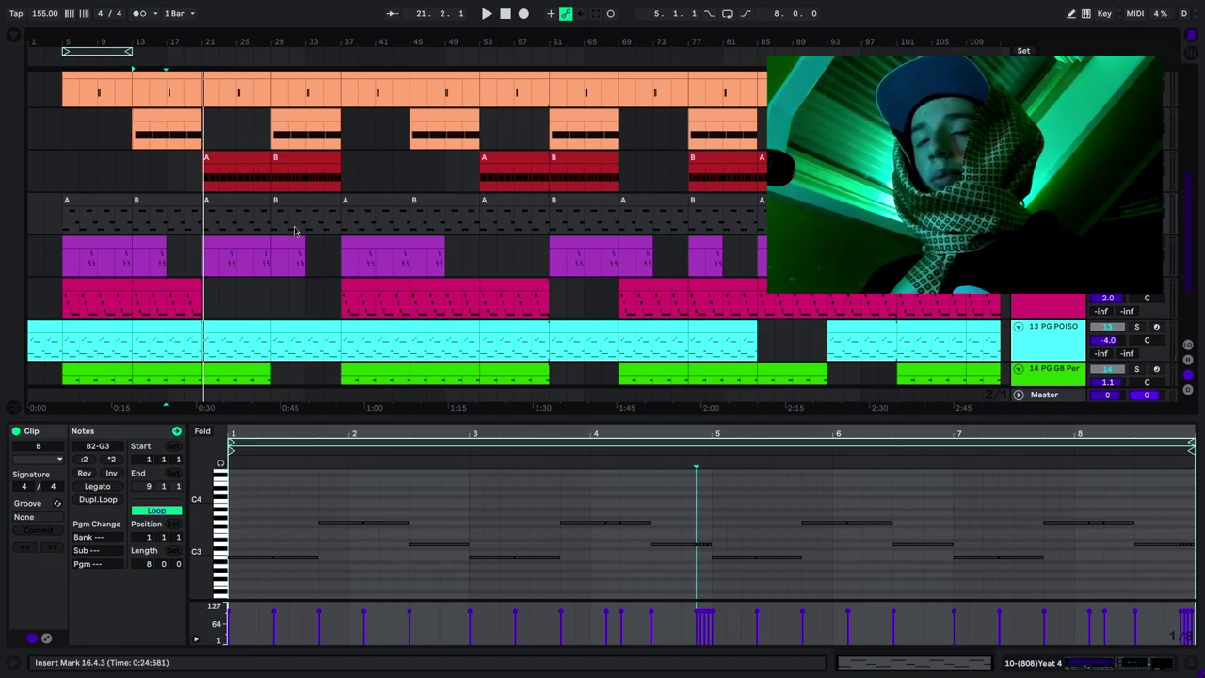
Check the Hiangle Perc clip at bar 13, and listen to the first Perx Open Hat clip at bar 5
scroll(250, 198, up, 3)
click(132, 258)
scroll(132, 259, up, 3)
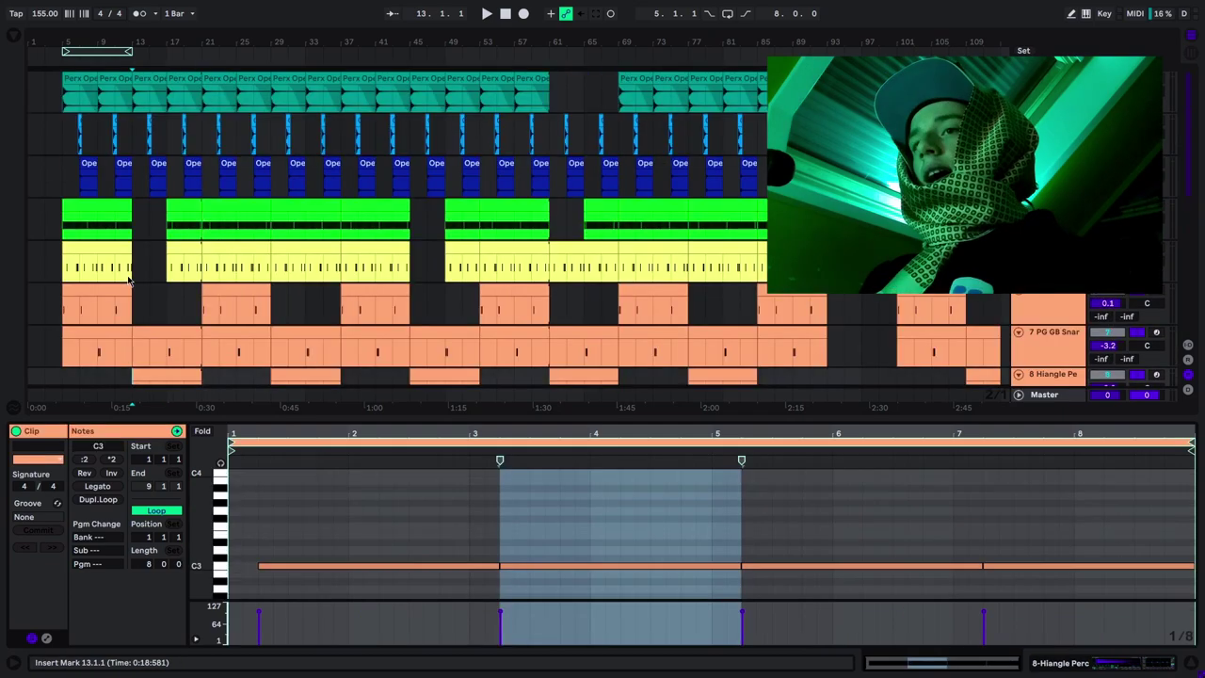
click(71, 94)
scroll(106, 170, down, 5)
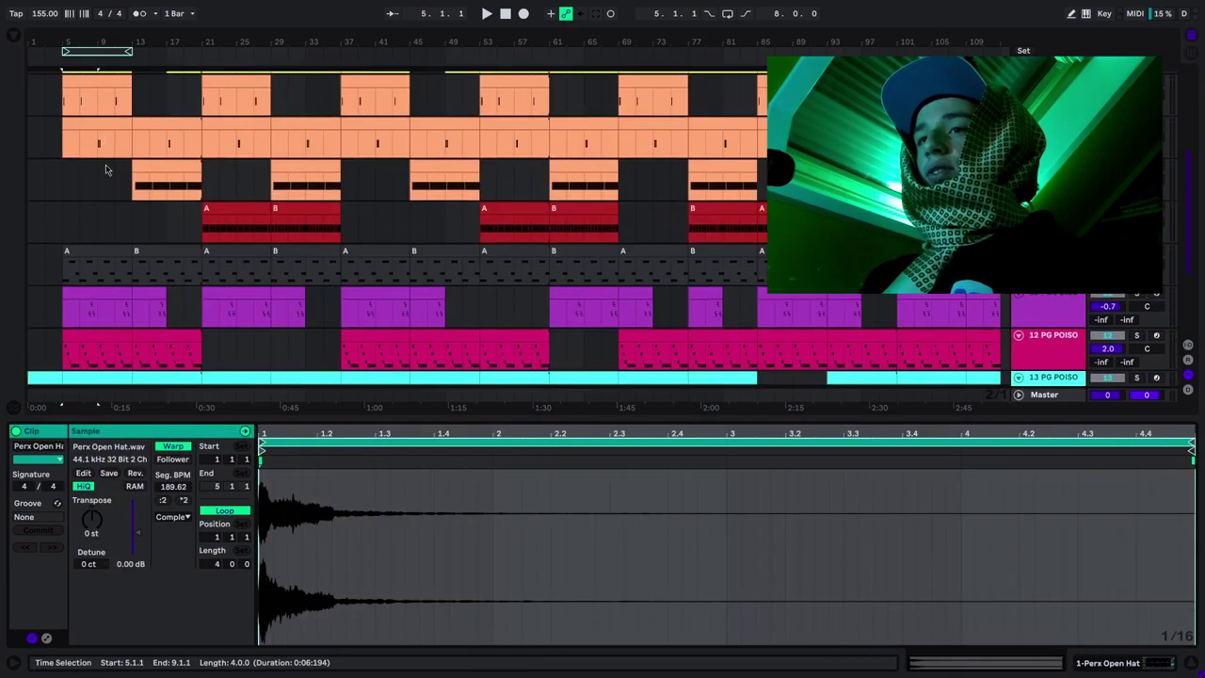
scroll(107, 183, down, 4)
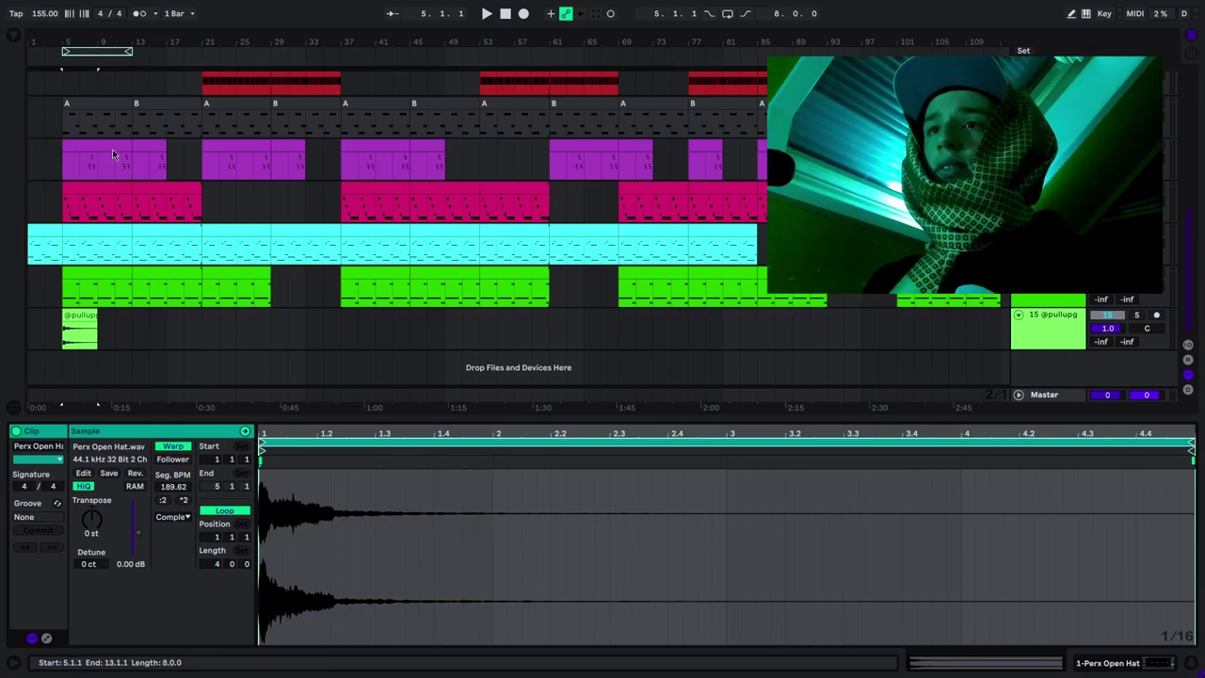
scroll(112, 148, up, 8)
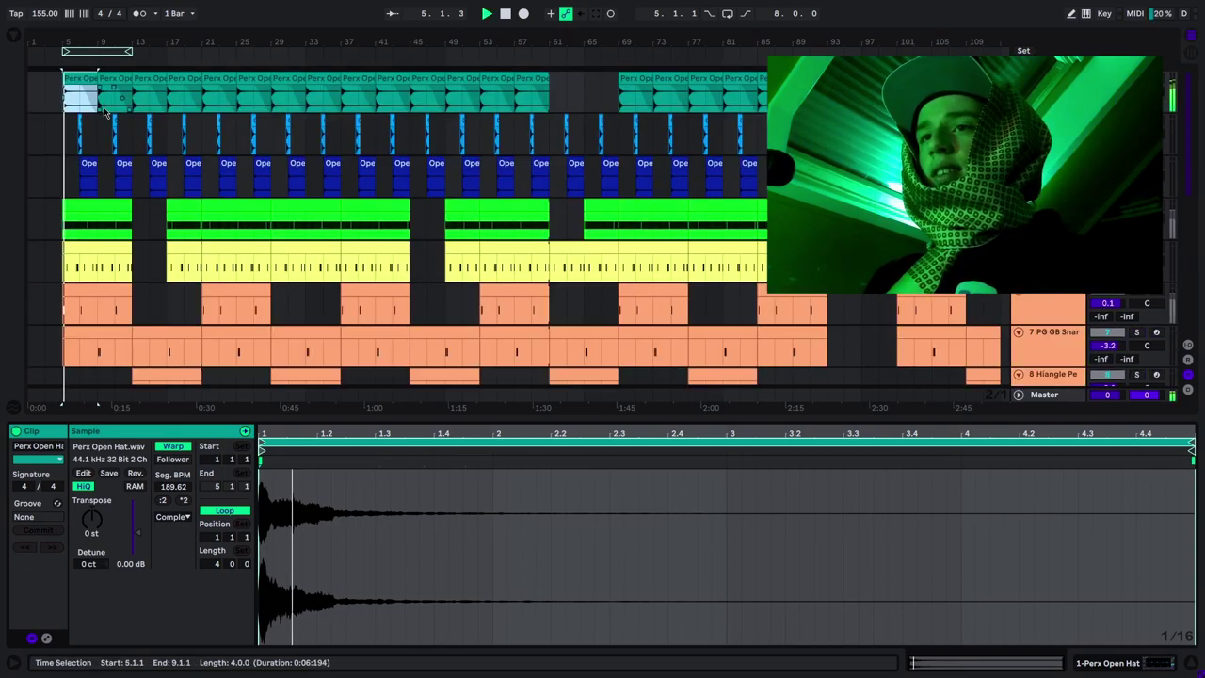
Examine the Open Hat Roll 4 and Open Hat Roll 3 clips at bar 7, and listen to both rolls soloed together
click(79, 123)
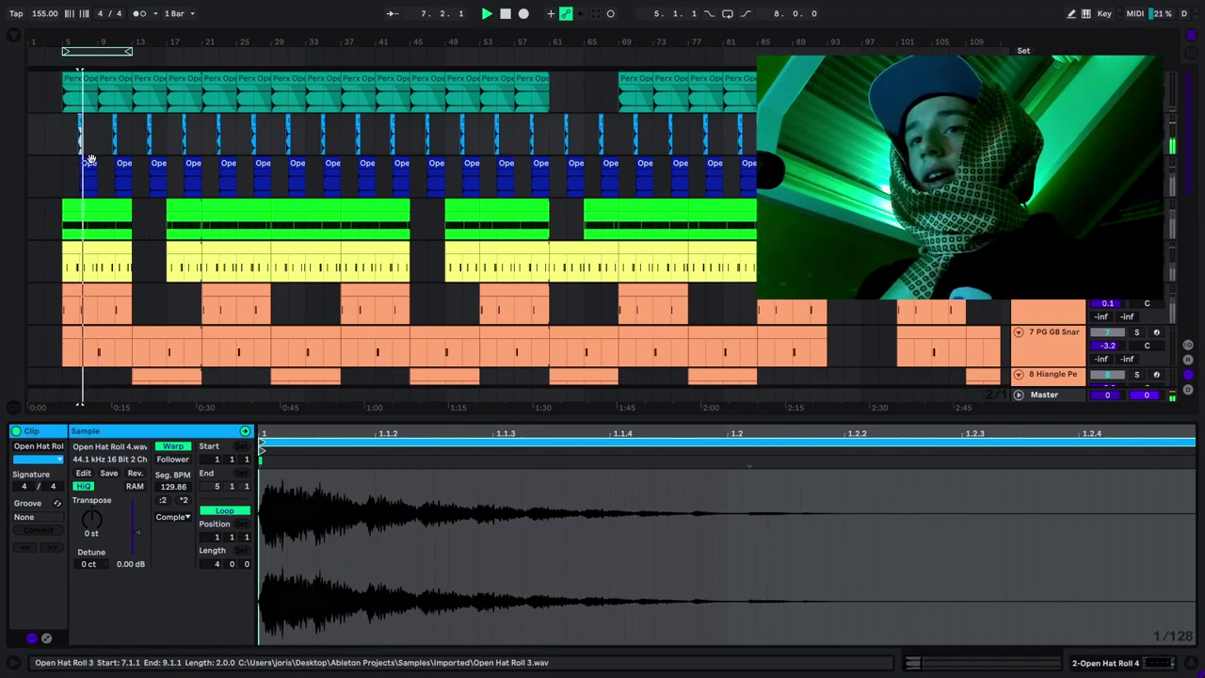
click(89, 162)
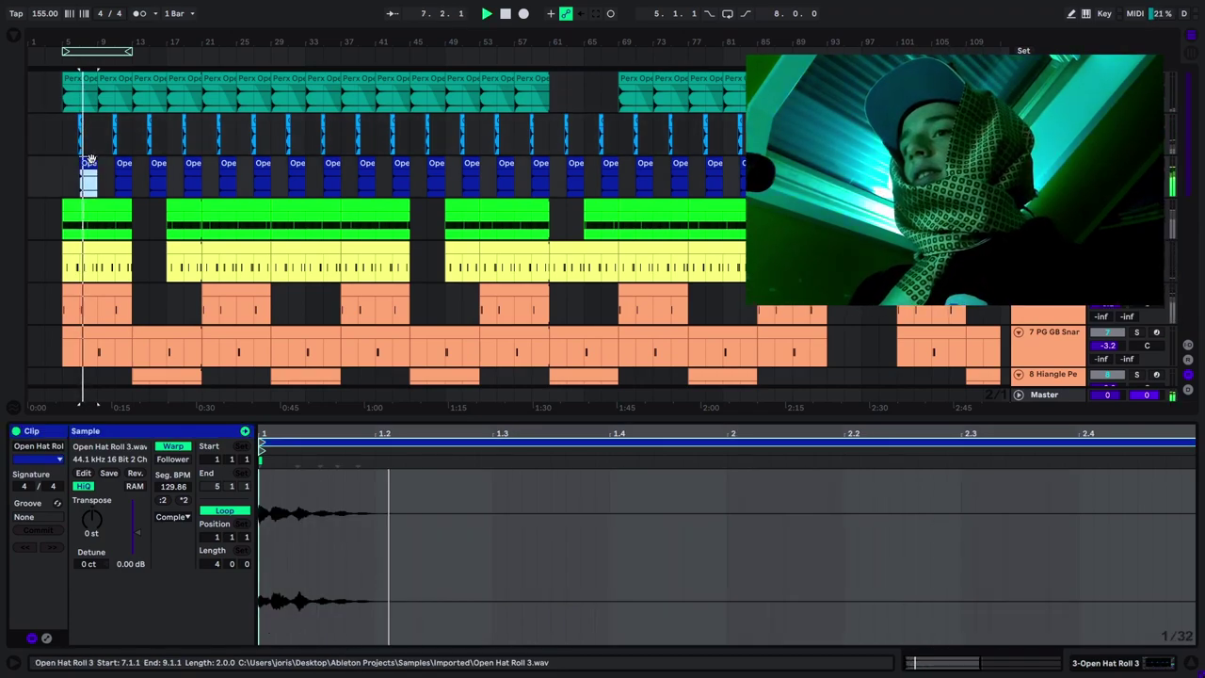
key(space)
key(s)
drag(80, 133, 81, 167)
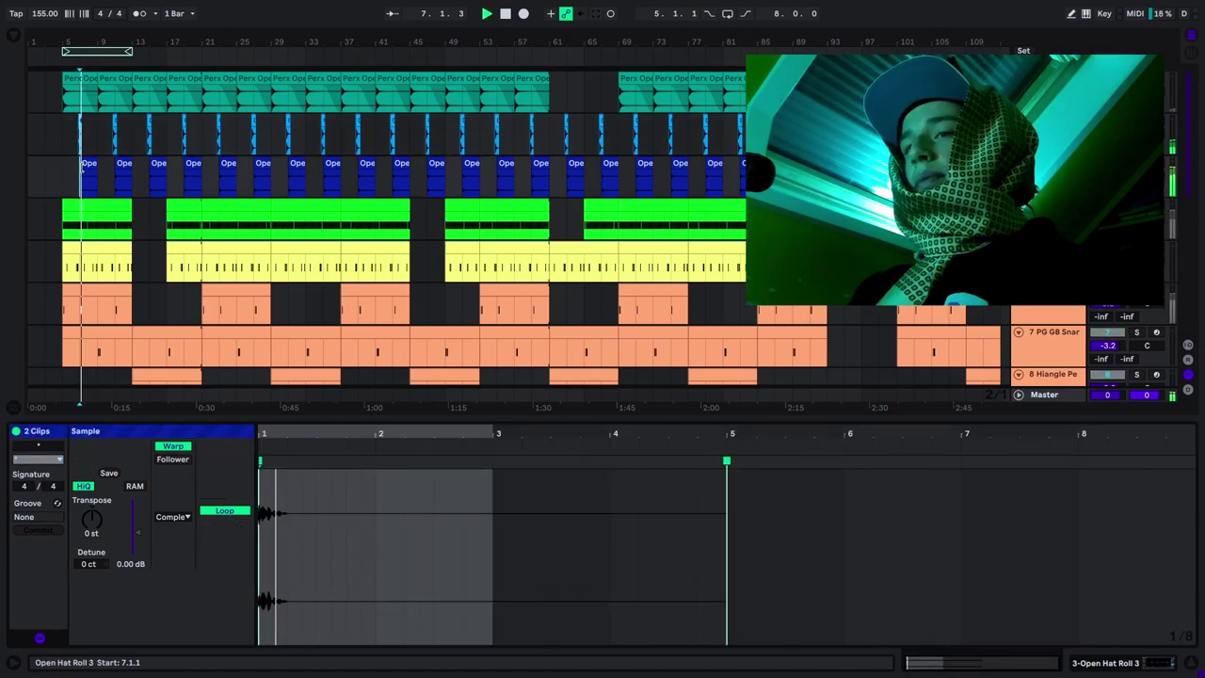
click(108, 148)
key(space)
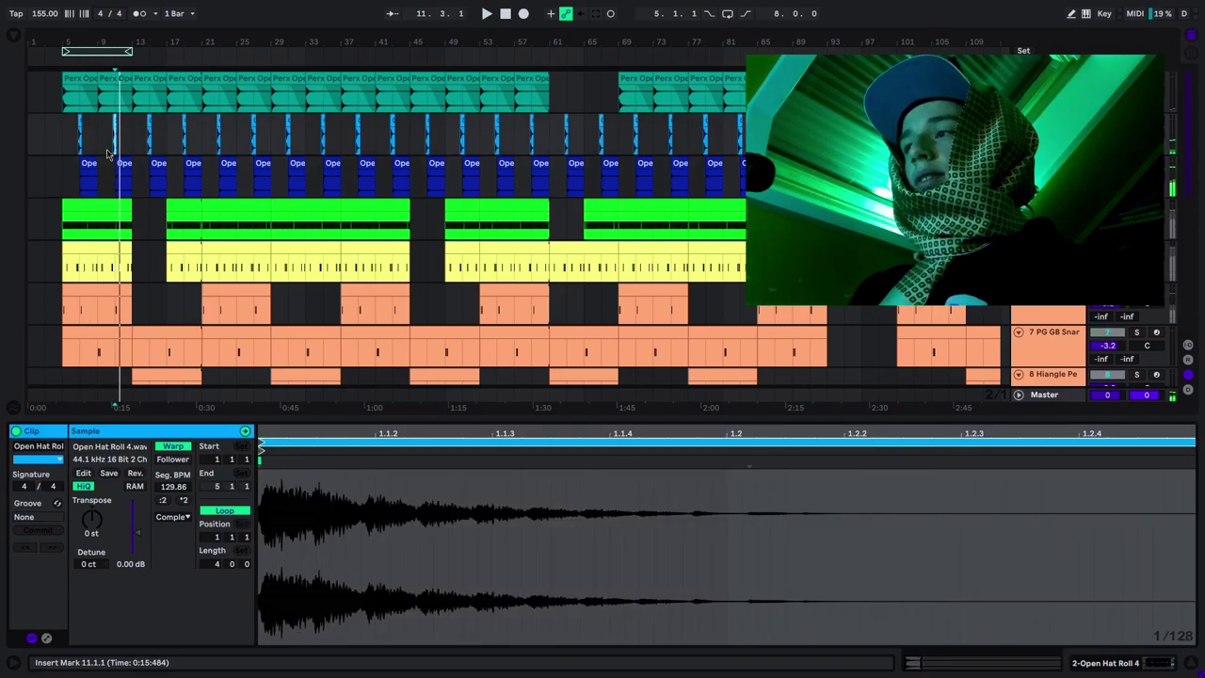
key(s)
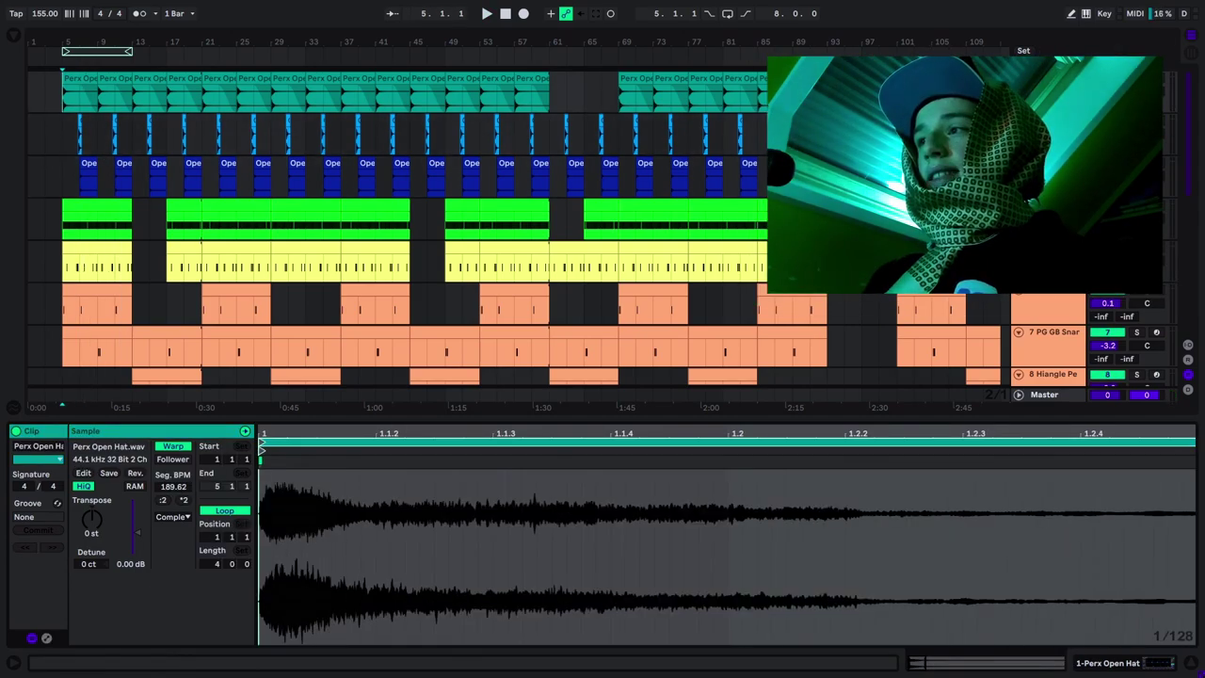
Listen to the drum tracks soloed together with the 808 from bar 5
scroll(564, 226, down, 10)
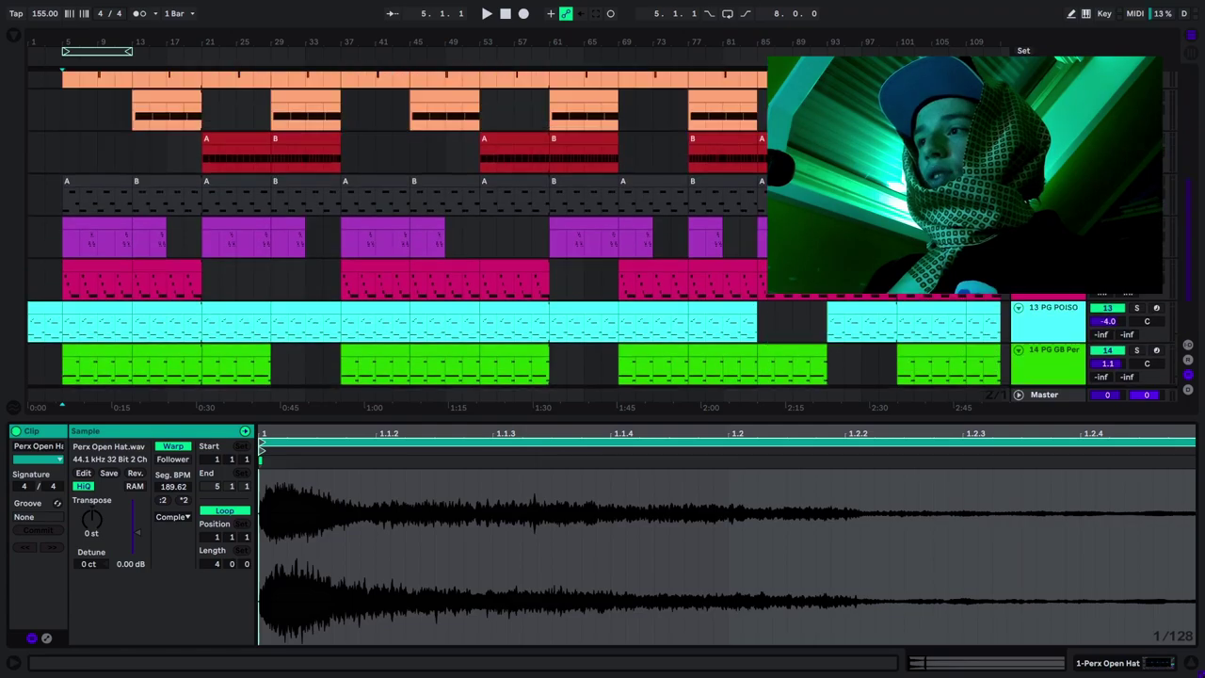
key(space)
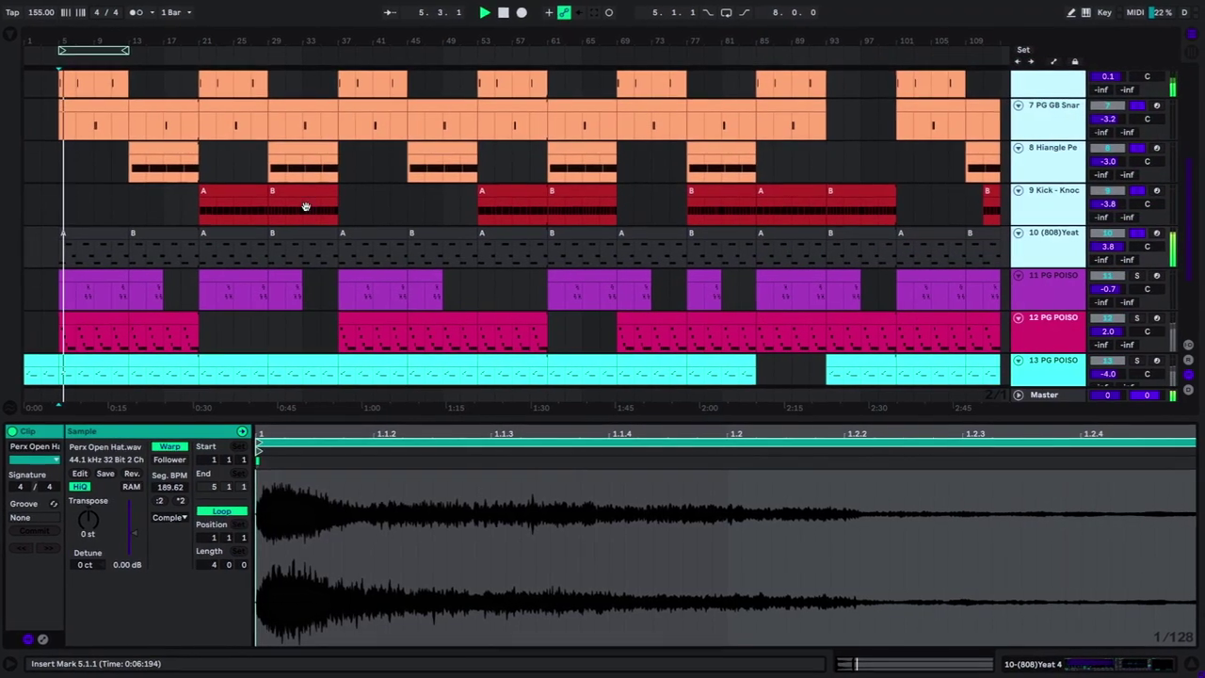
scroll(304, 205, up, 6)
scroll(188, 214, up, 2)
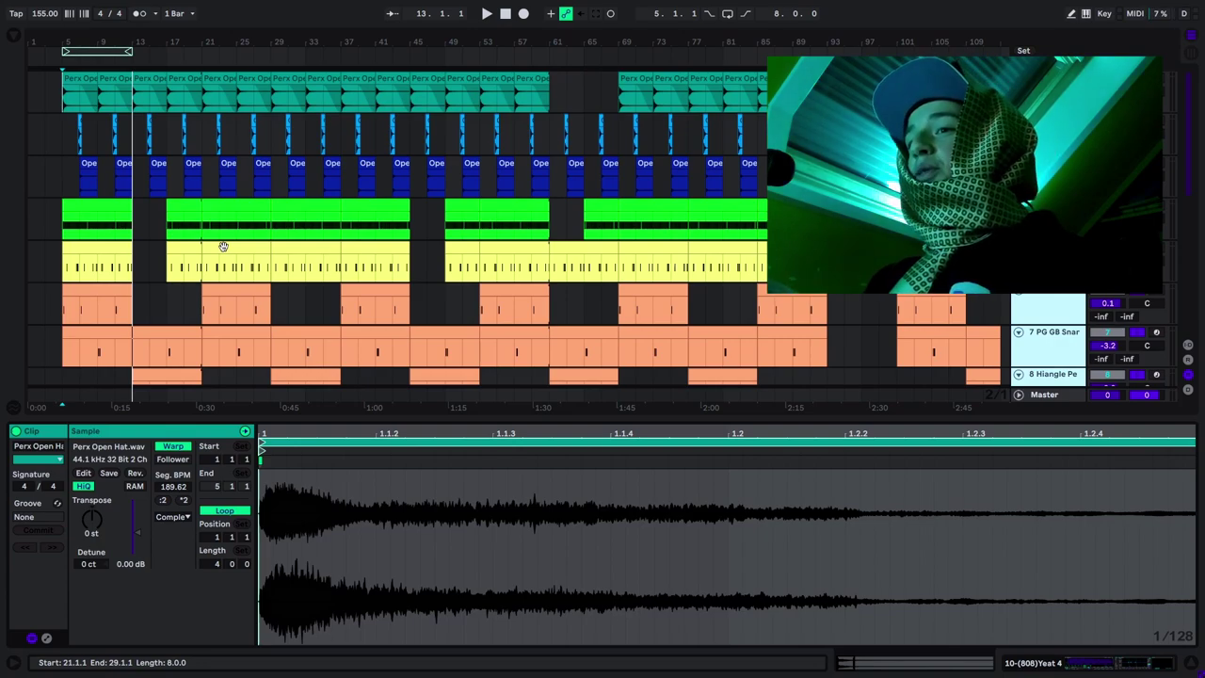
Open the first PG GB Perc - Bell clip, and display the track's sampler and EQ Eight
scroll(153, 280, down, 3)
click(147, 299)
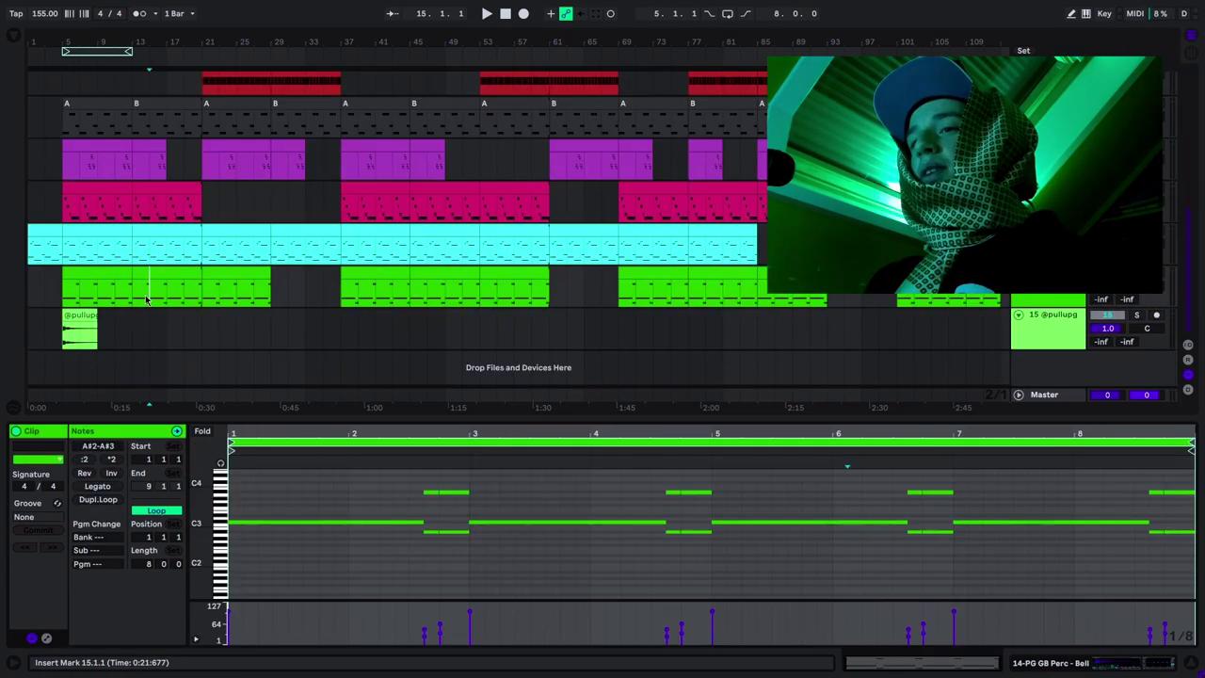
click(106, 273)
double_click(1049, 293)
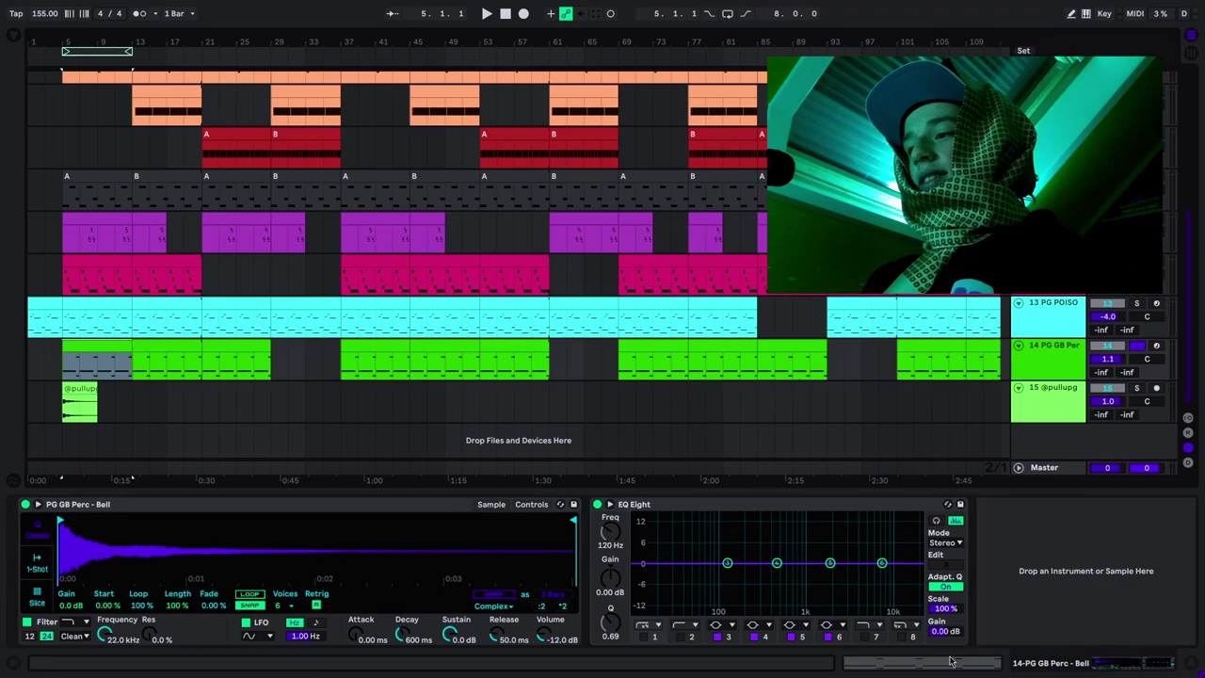
Display the notes of the first PG GB Perc - Bell clip and listen to the pattern
key(shift+Tab)
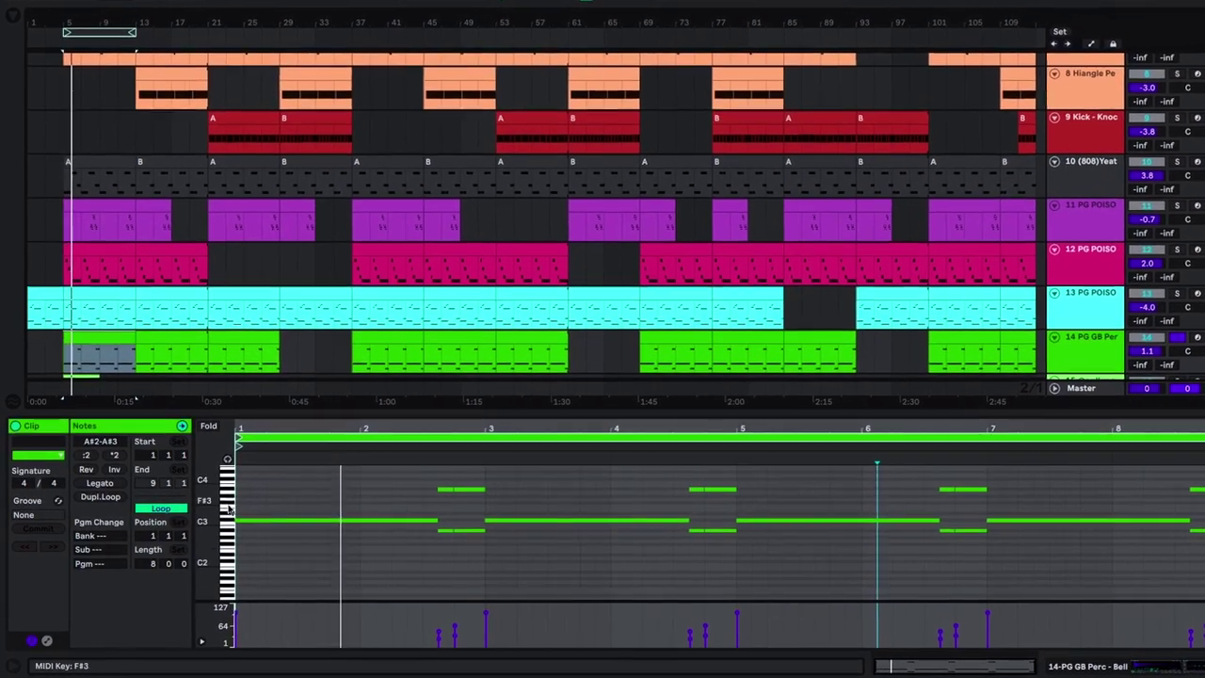
drag(212, 510, 265, 508)
scroll(302, 507, up, 1)
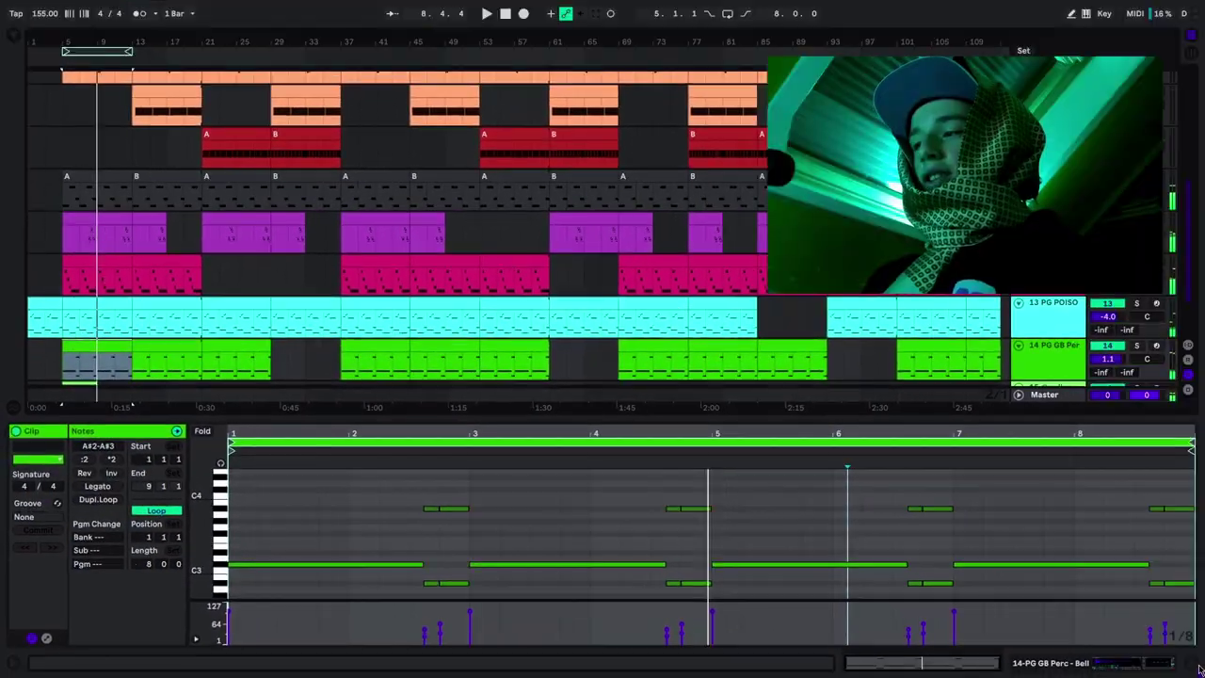
Enlarge the arrangement by hiding the clip editor, and examine the Bell track at bar 21 and the Saw synth clip at bar 13
click(1199, 667)
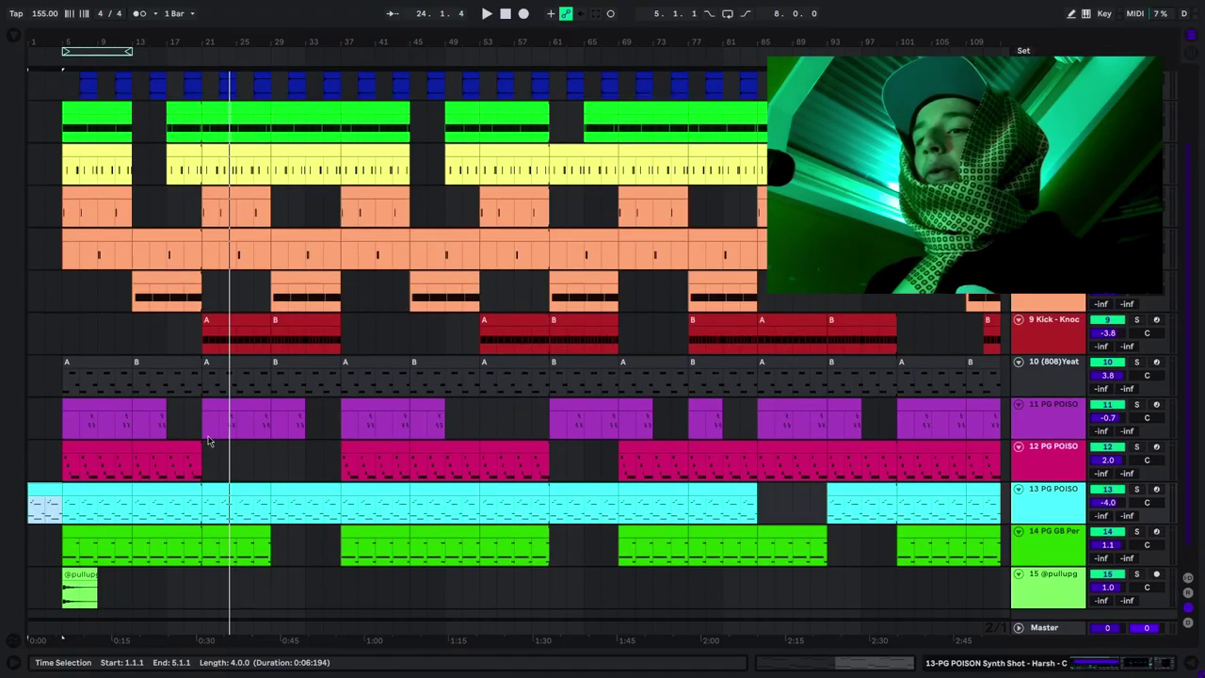
scroll(209, 440, down, 1)
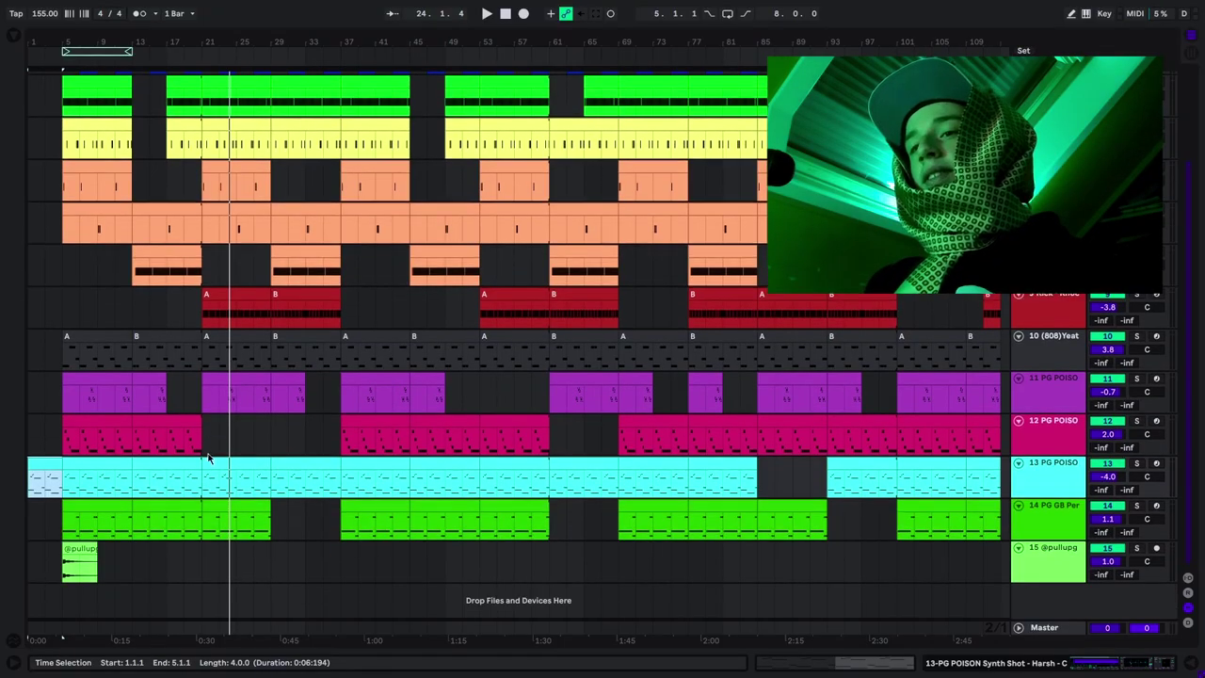
click(202, 535)
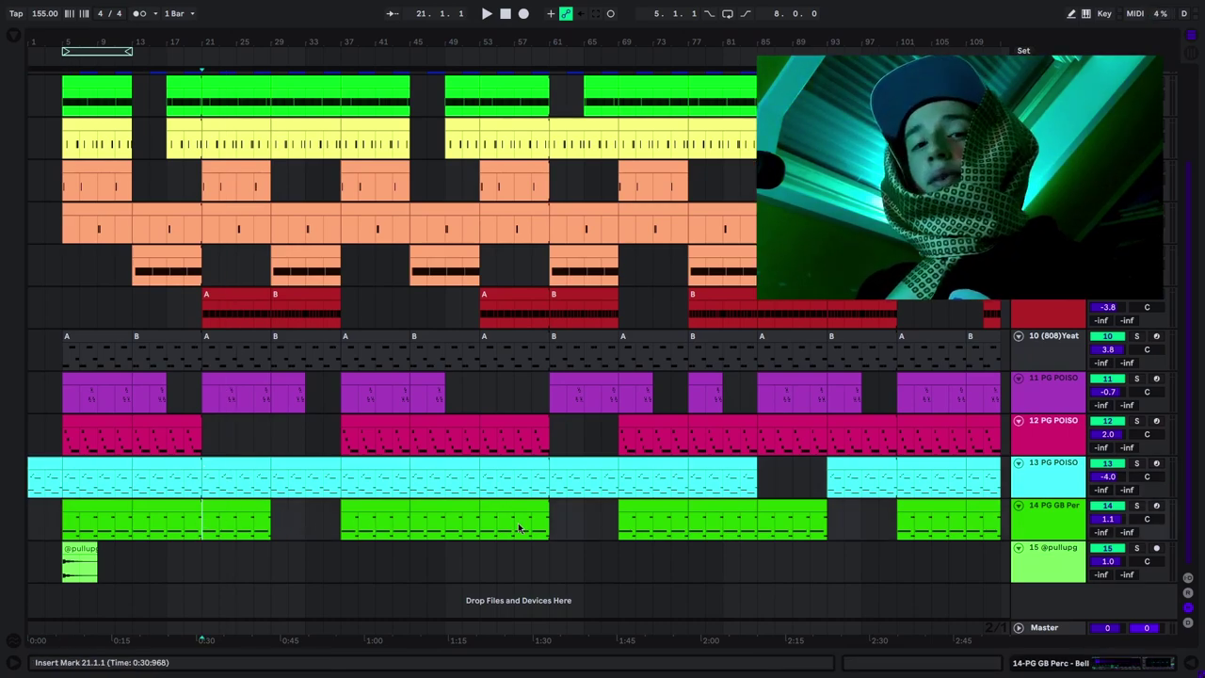
scroll(470, 512, up, 4)
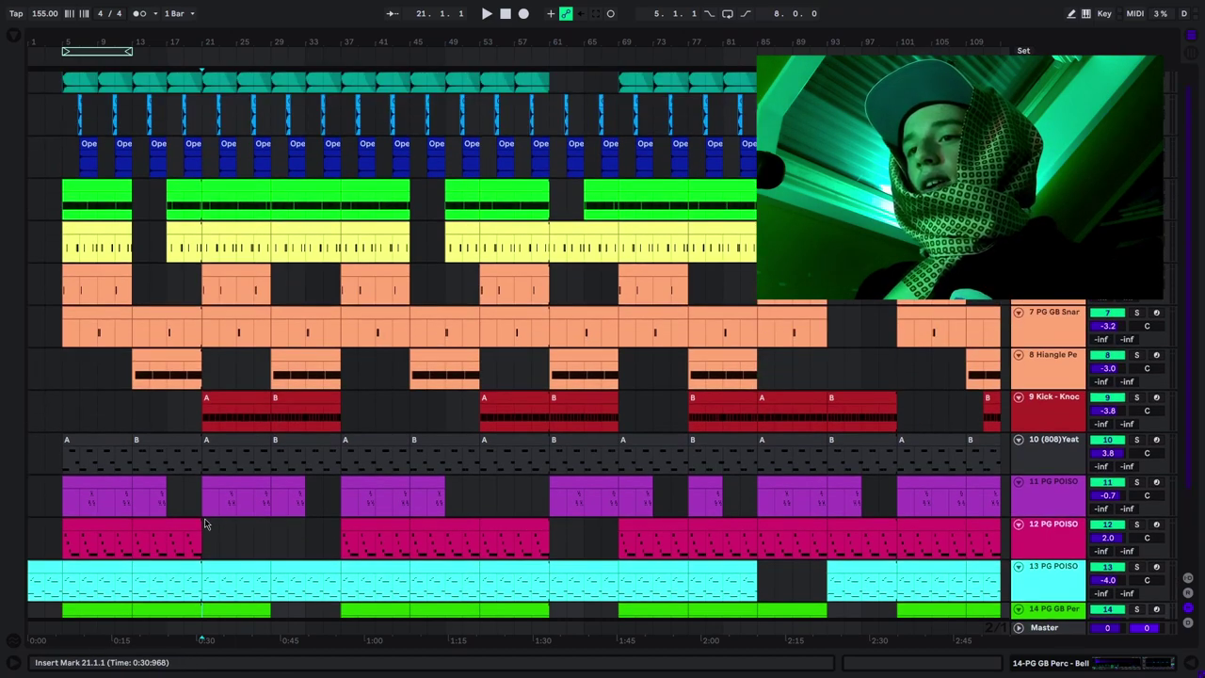
click(182, 519)
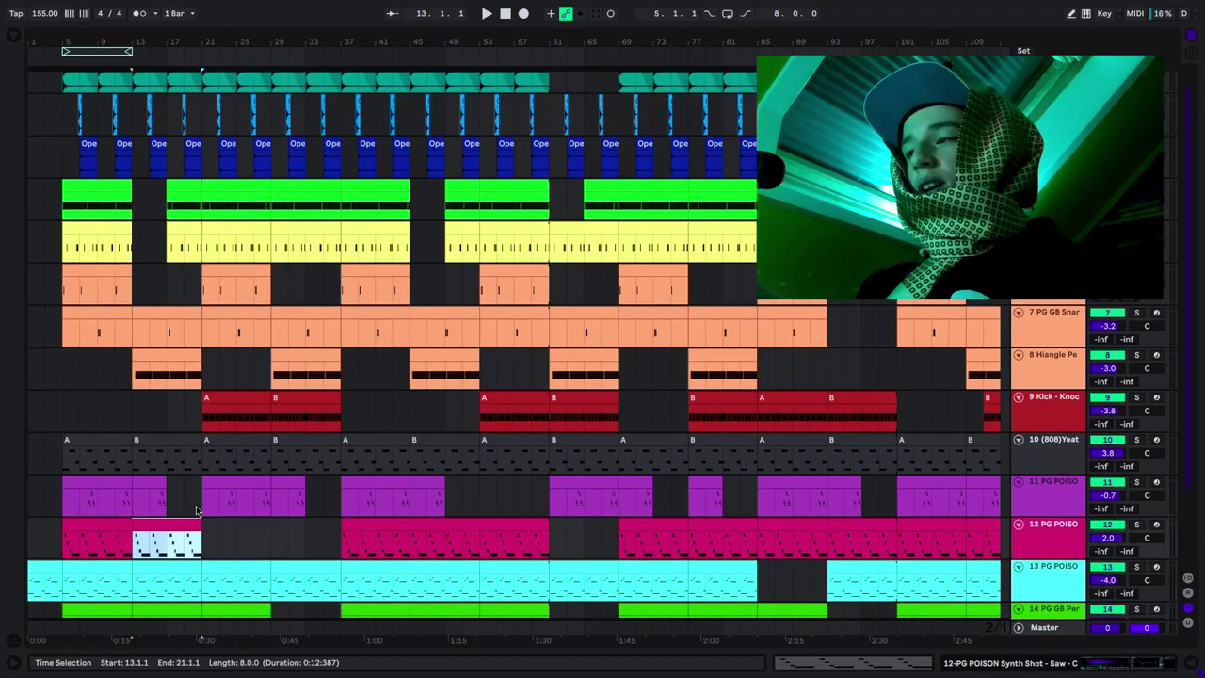
scroll(279, 523, down, 1)
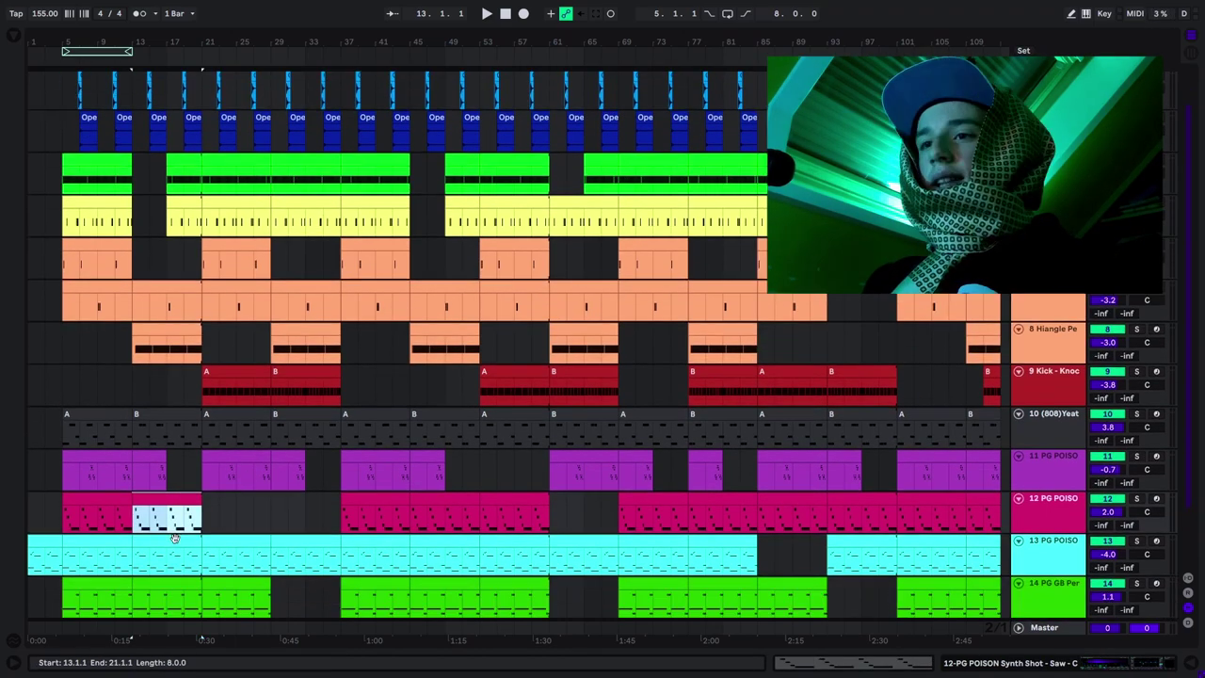
Examine the gap at bar 25 on the PG POISON Saw synth track and compare it with the surrounding drum and melody tracks
click(237, 525)
scroll(230, 509, up, 2)
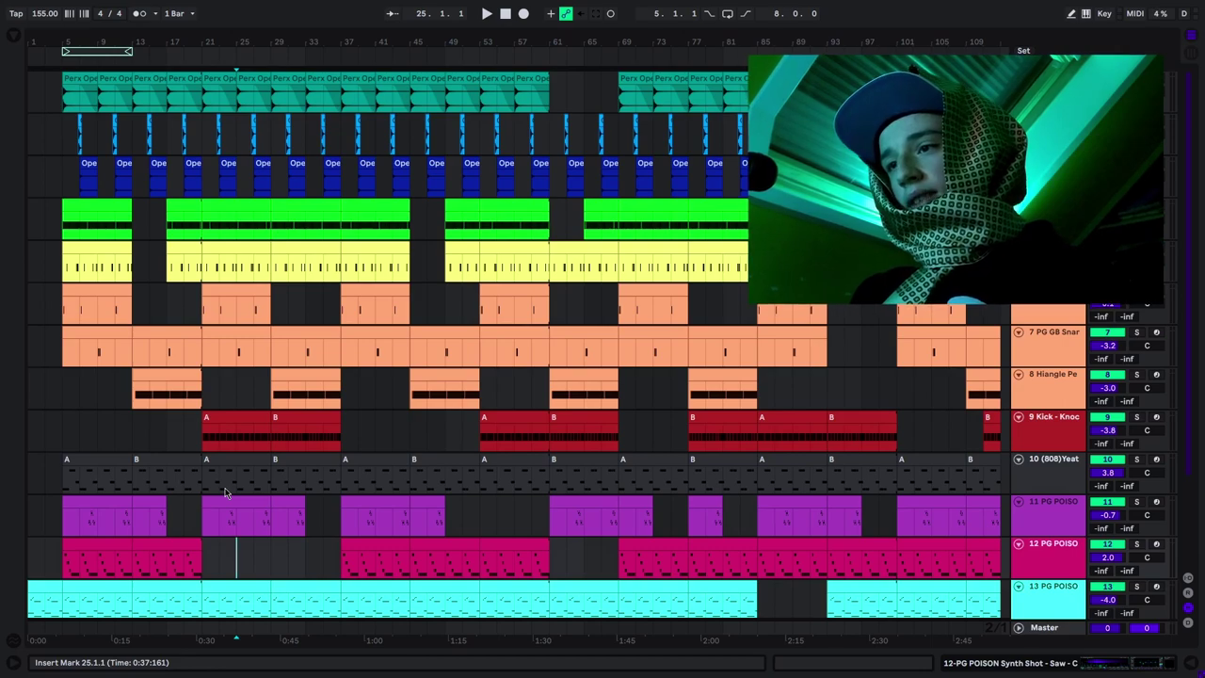
scroll(527, 481, down, 3)
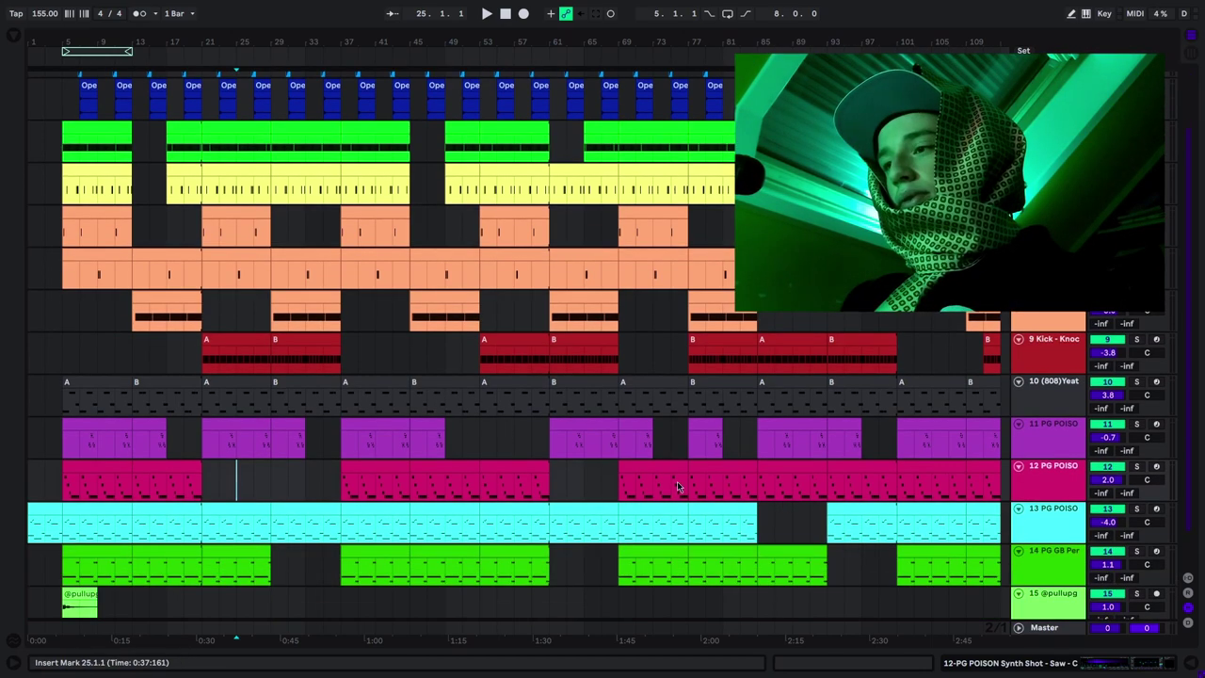
scroll(386, 420, up, 3)
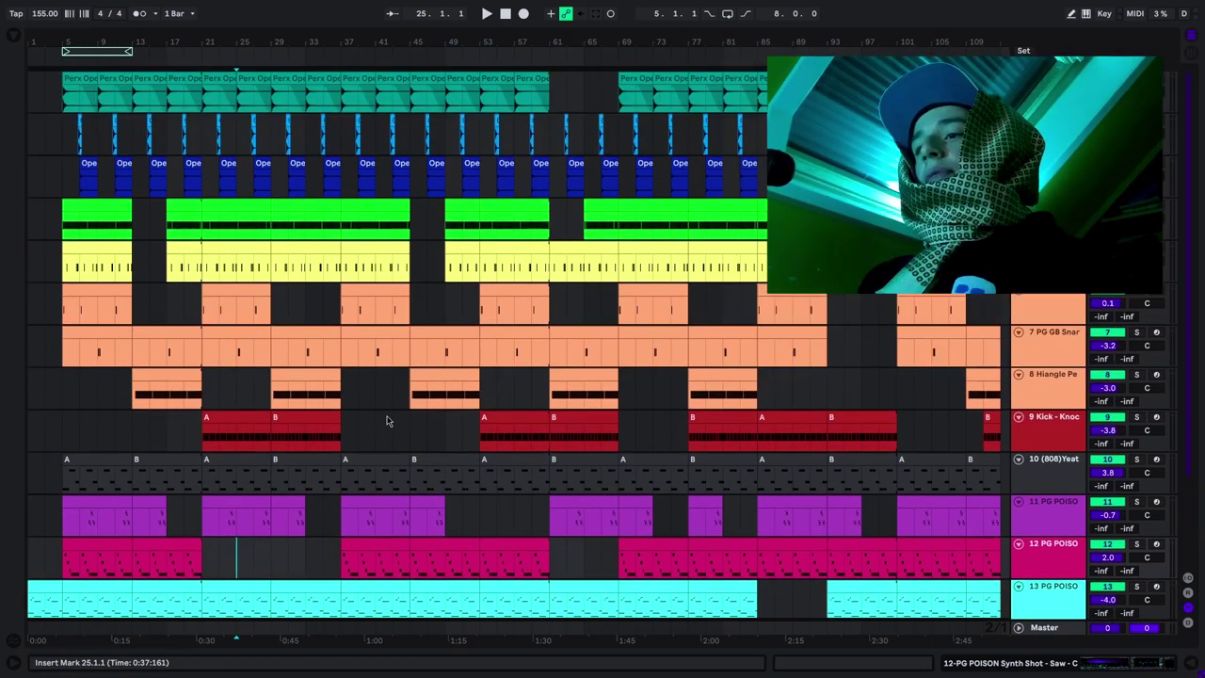
Listen to the DrumKnock Snare clip at bar 5 and the Hiangle Perc clip at bar 13, and examine the snare gap at bar 17
click(115, 293)
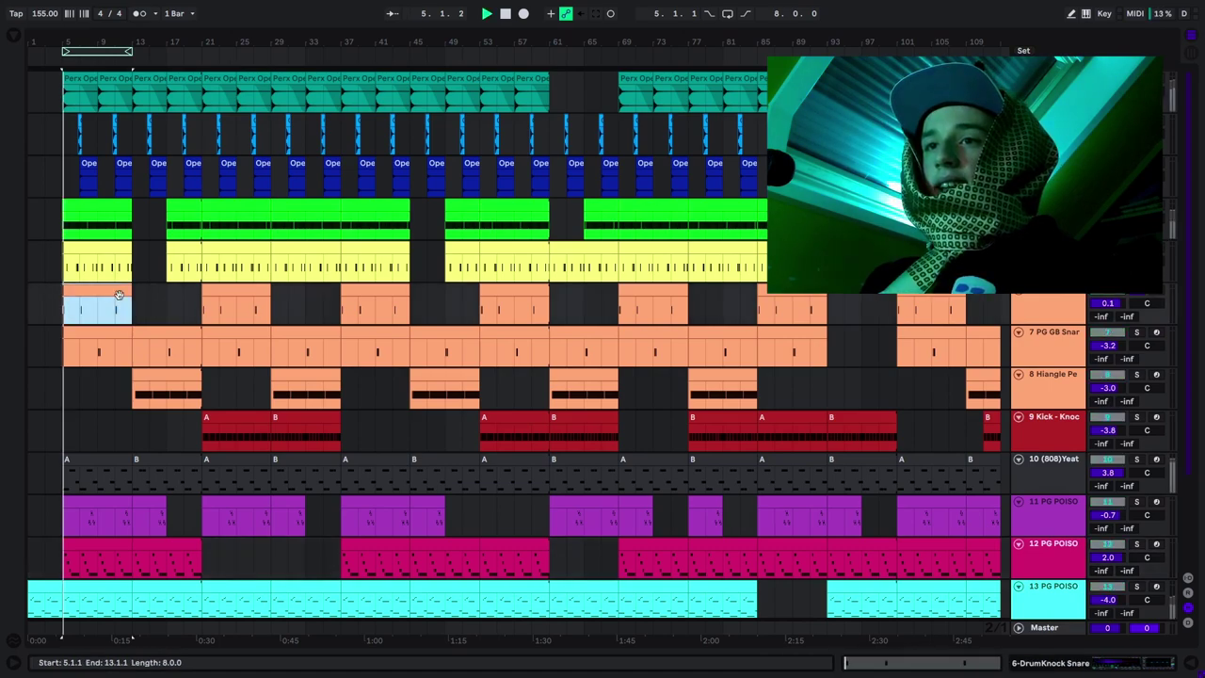
click(147, 371)
key(space)
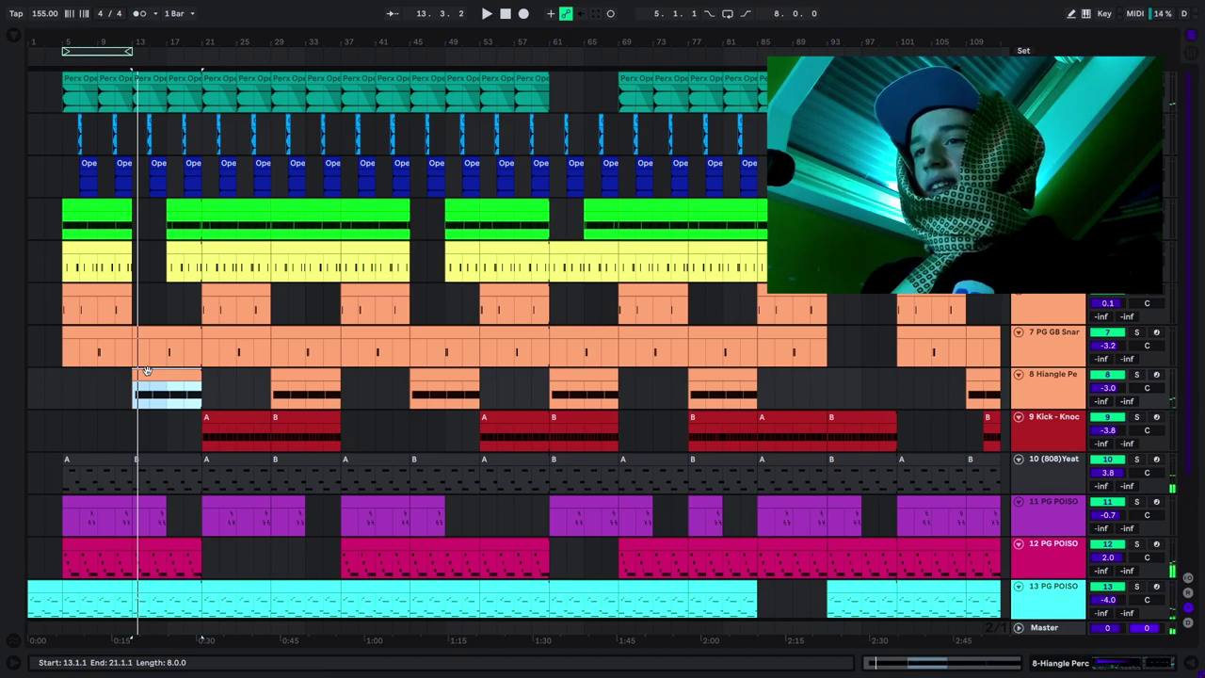
key(space)
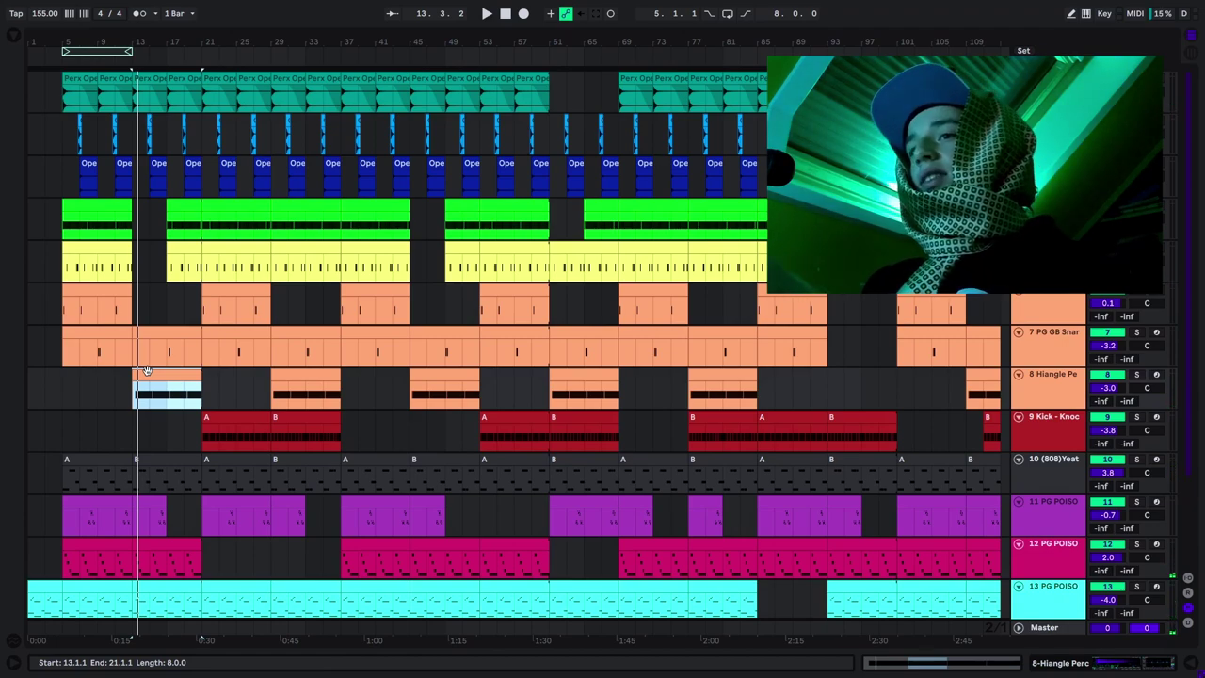
click(147, 371)
click(167, 310)
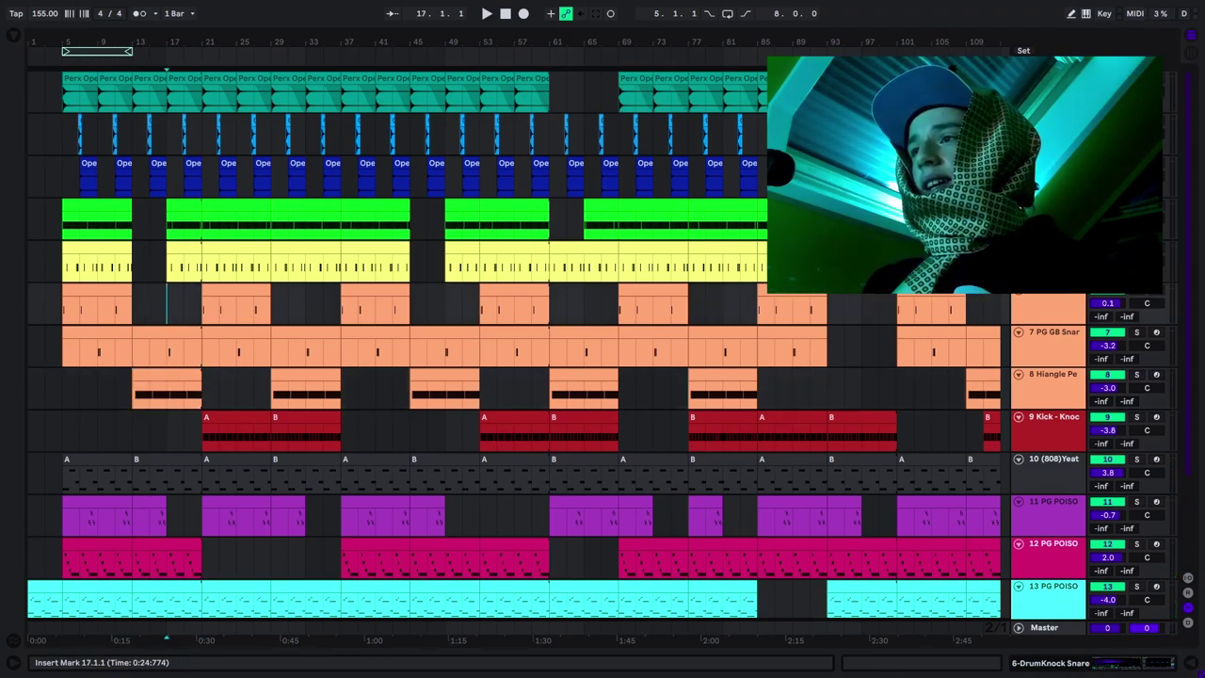
Examine the drum break around bar 97 on the snare tracks and the melody tracks beneath it
drag(844, 311, 912, 352)
click(862, 348)
scroll(739, 370, down, 3)
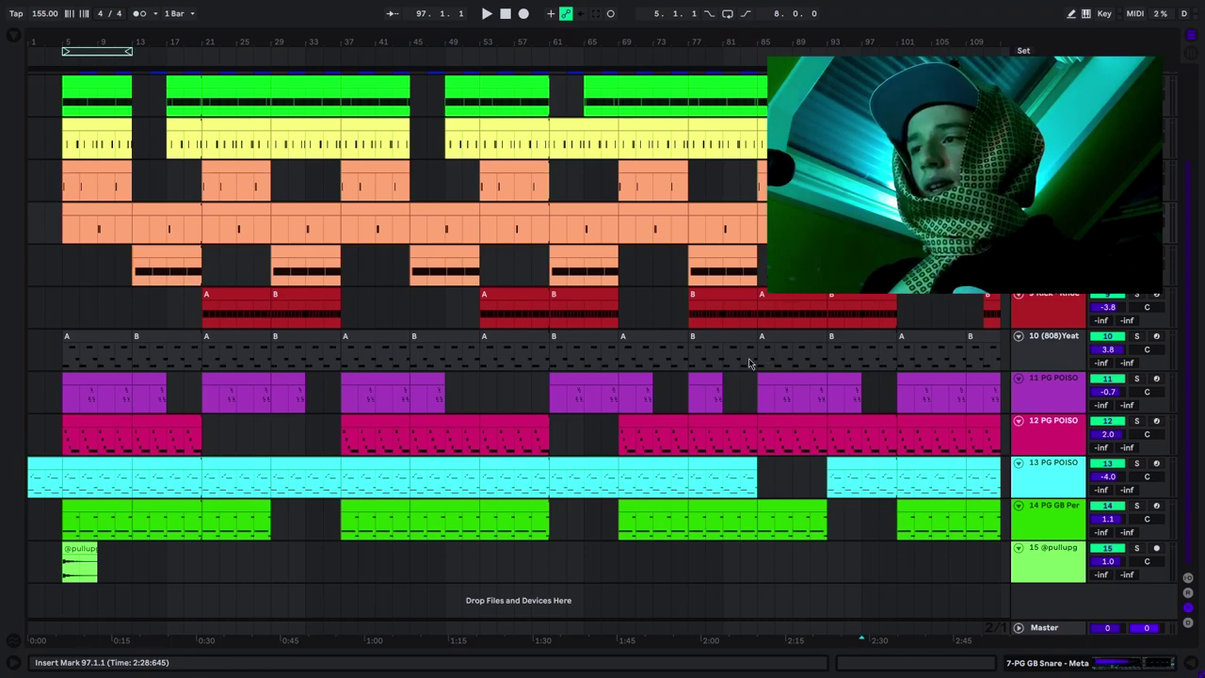
Review the whole arrangement during playback, from the 808 and melody tracks up to the open hats and percussion
click(749, 362)
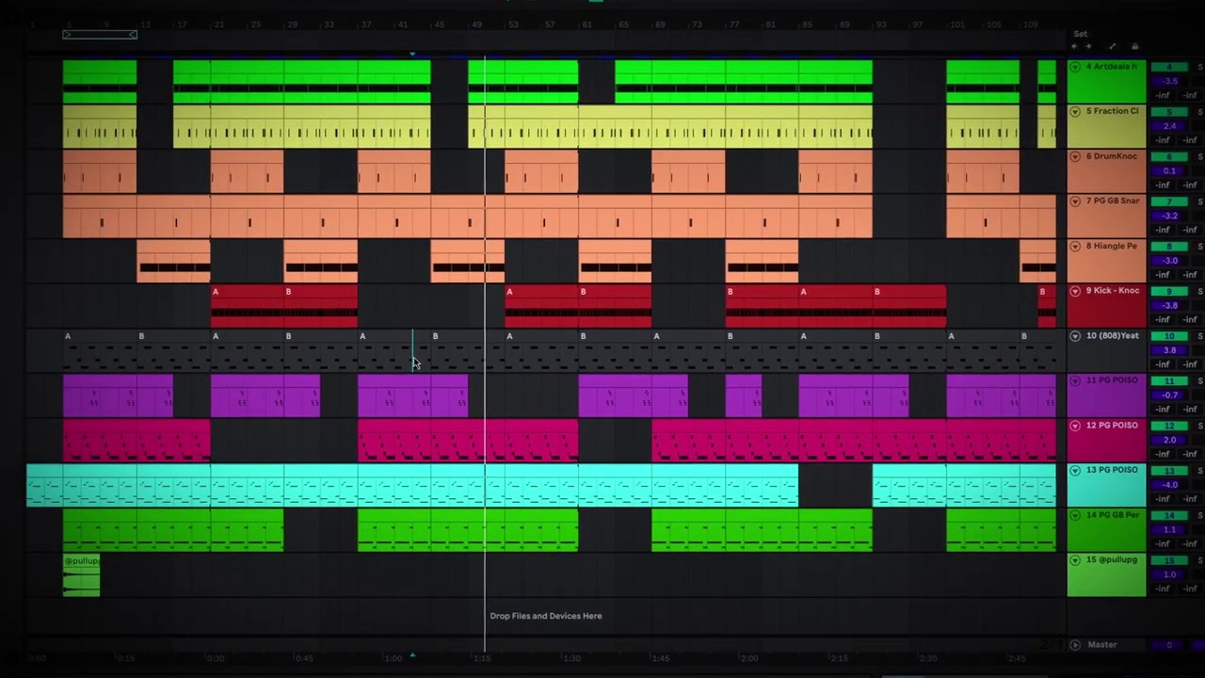
scroll(433, 357, up, 3)
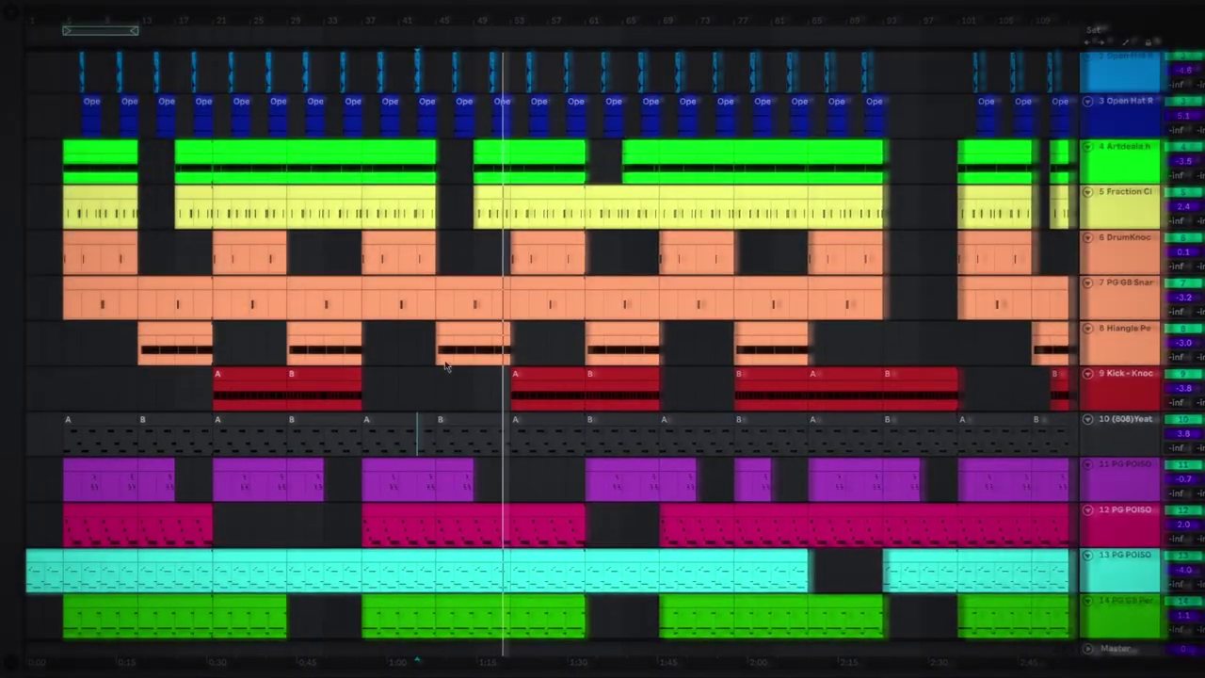
scroll(446, 365, up, 1)
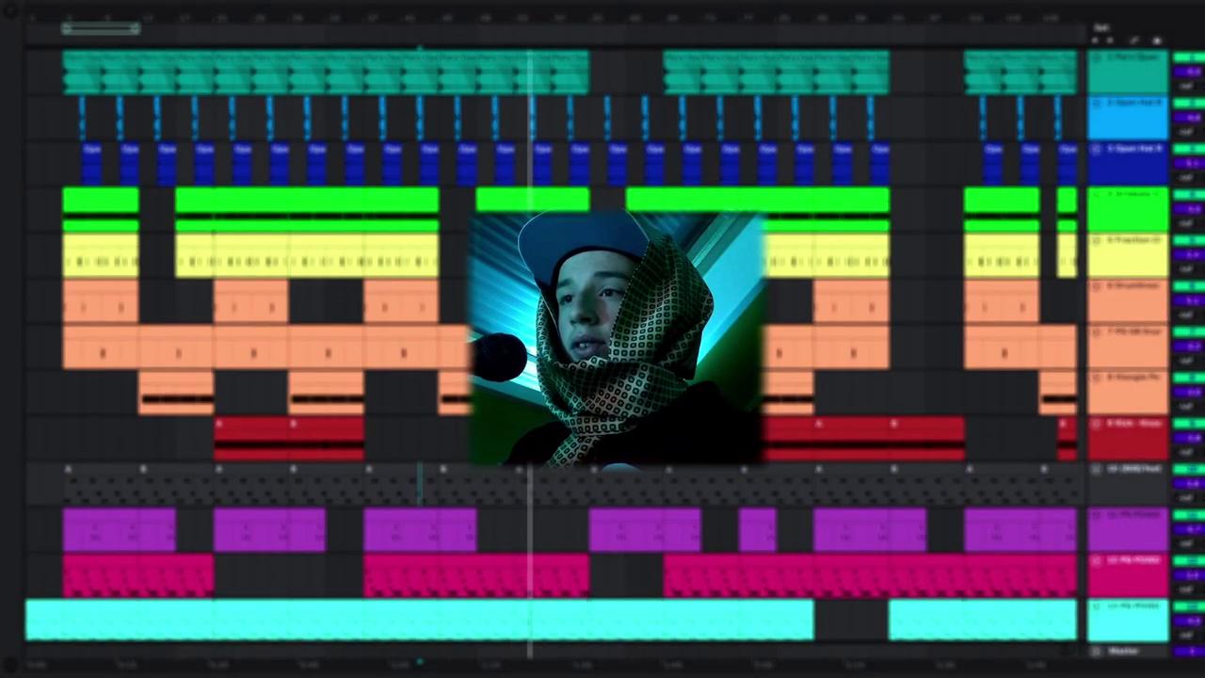
scroll(555, 348, down, 3)
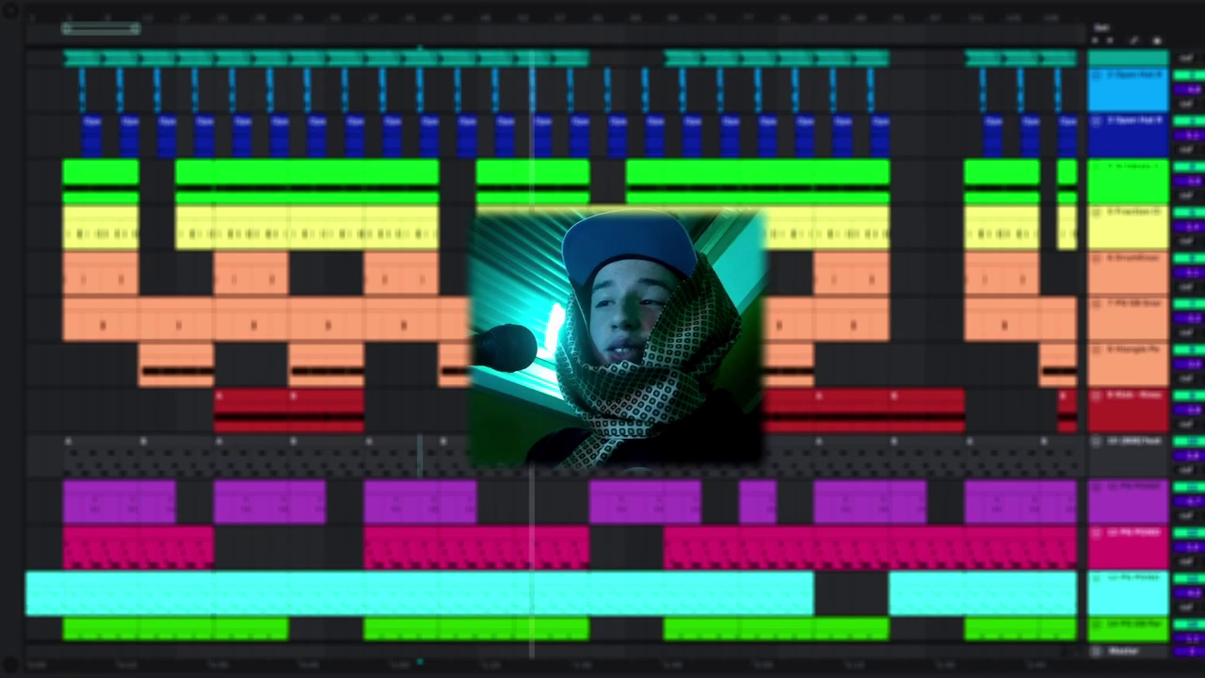